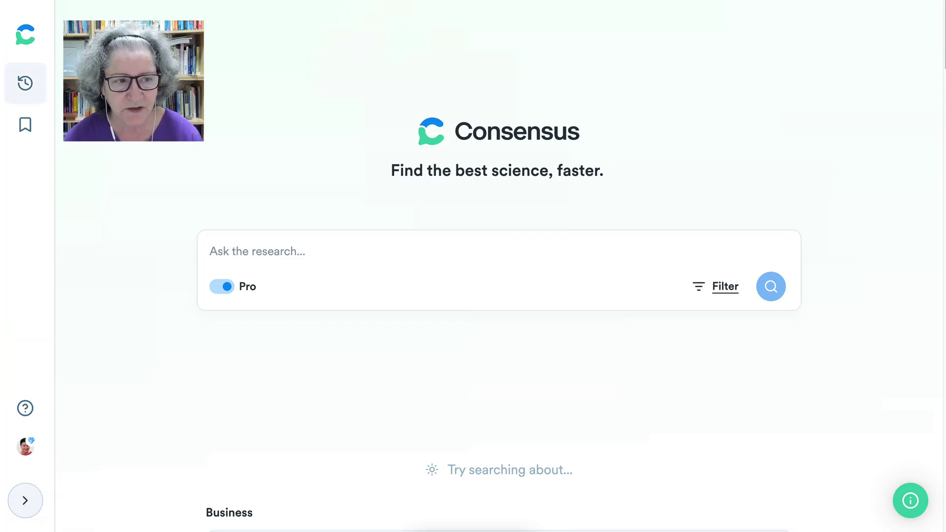
# - Look through the search history and saved lists, and open the My favorites list
pyautogui.click(25, 83)
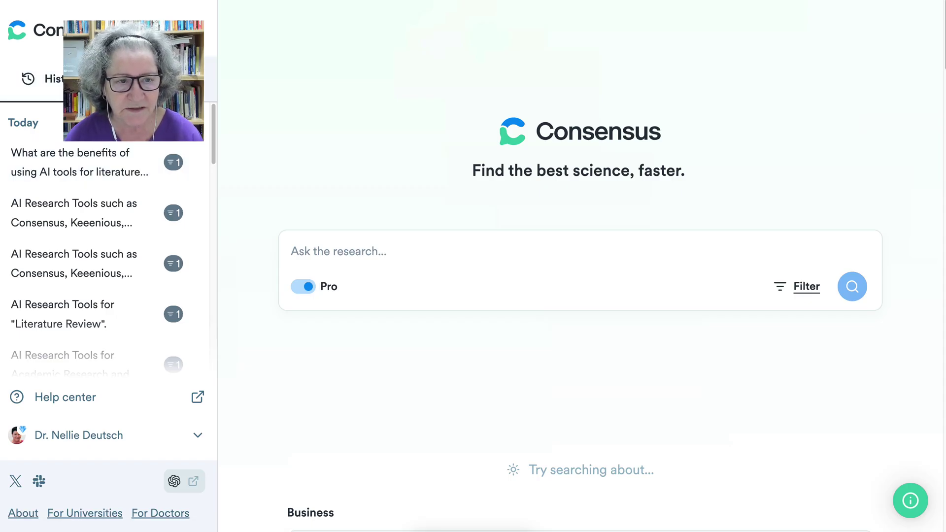
pyautogui.click(163, 79)
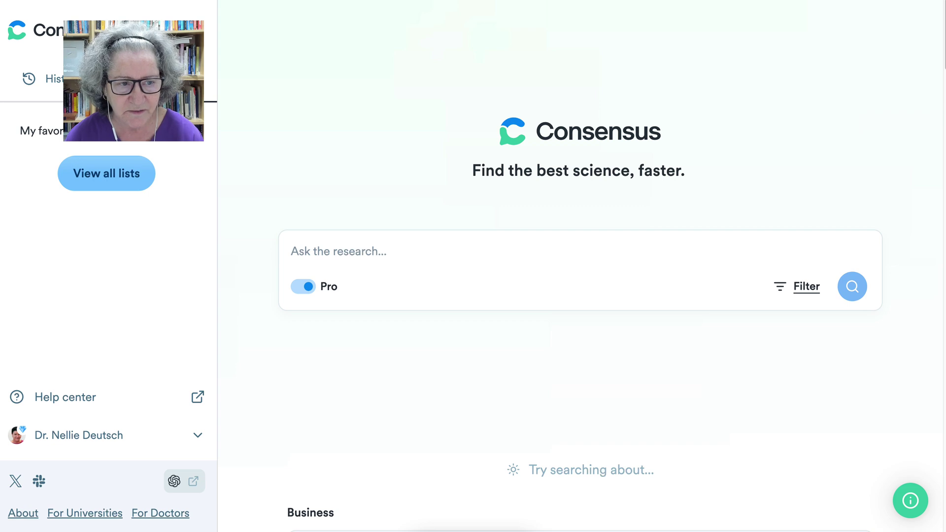
pyautogui.click(107, 173)
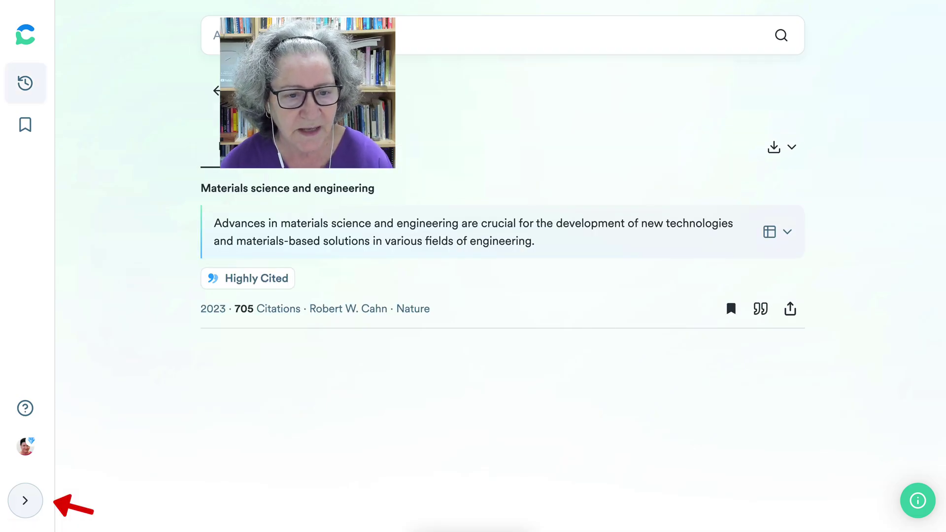
# - Check the saved lists beside the My favorites papers and return to the search home page
pyautogui.click(25, 125)
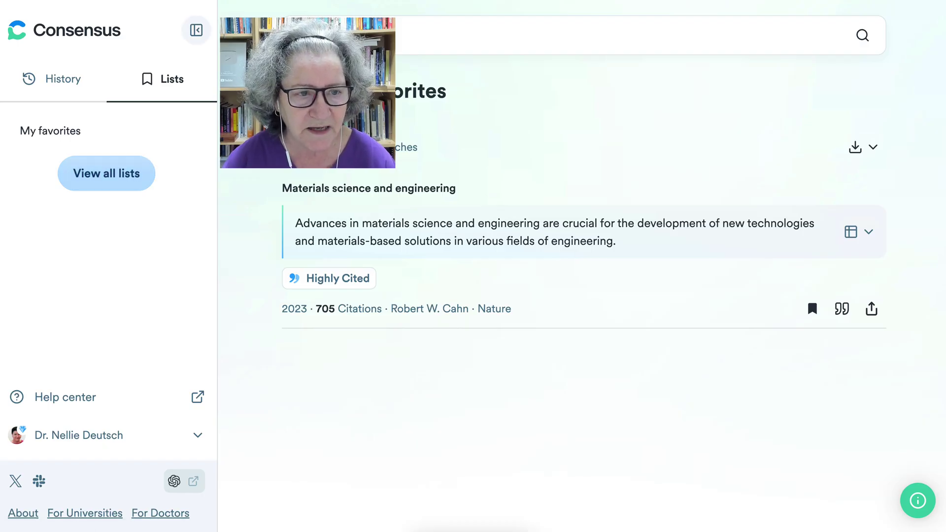
pyautogui.click(196, 30)
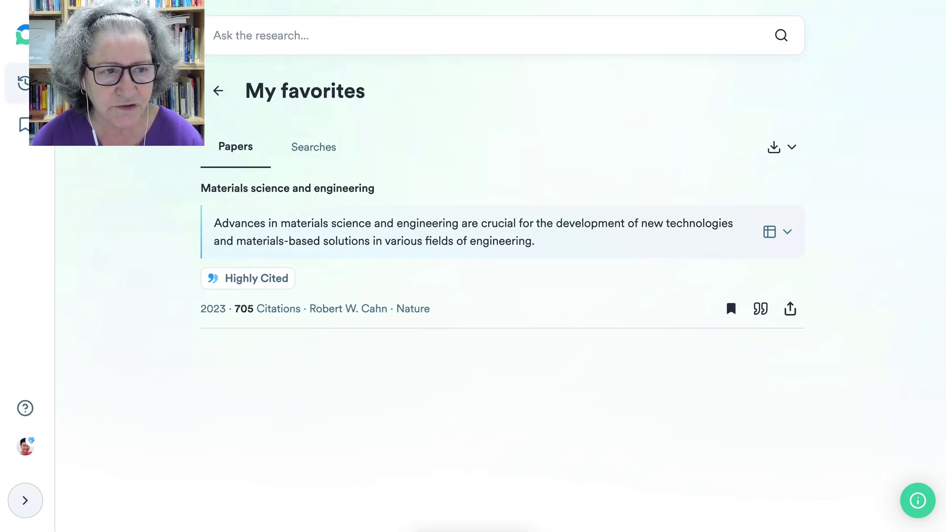
pyautogui.click(25, 36)
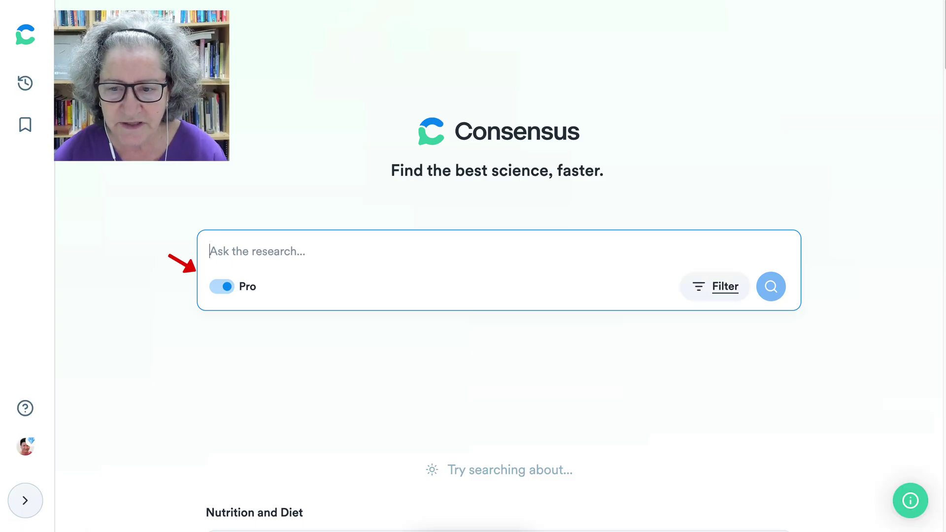
# - Filter for papers published since 2024 with Open access and Ask Paper available turned on
pyautogui.click(715, 286)
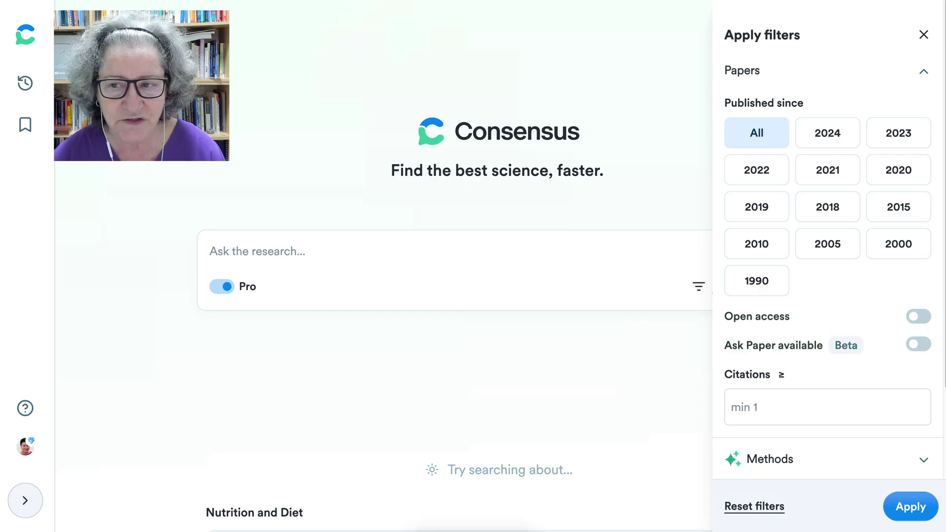
pyautogui.click(827, 132)
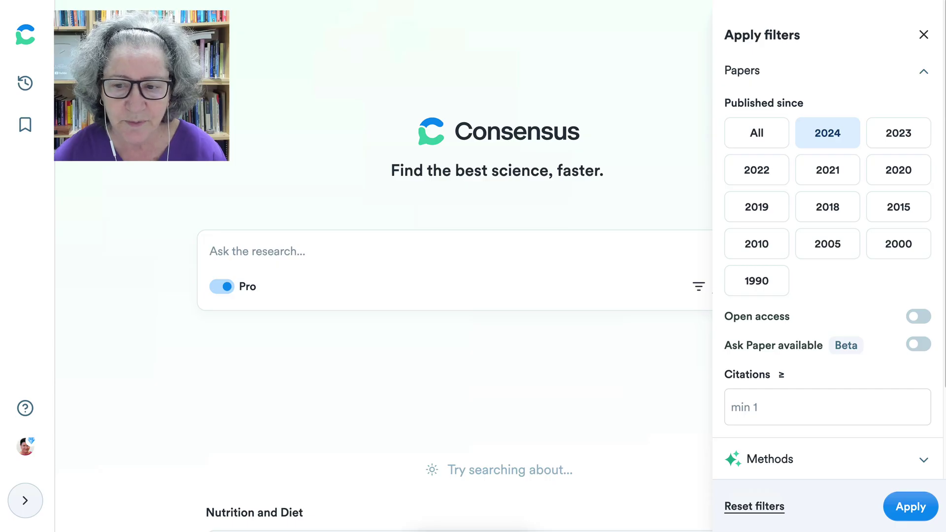
pyautogui.click(918, 317)
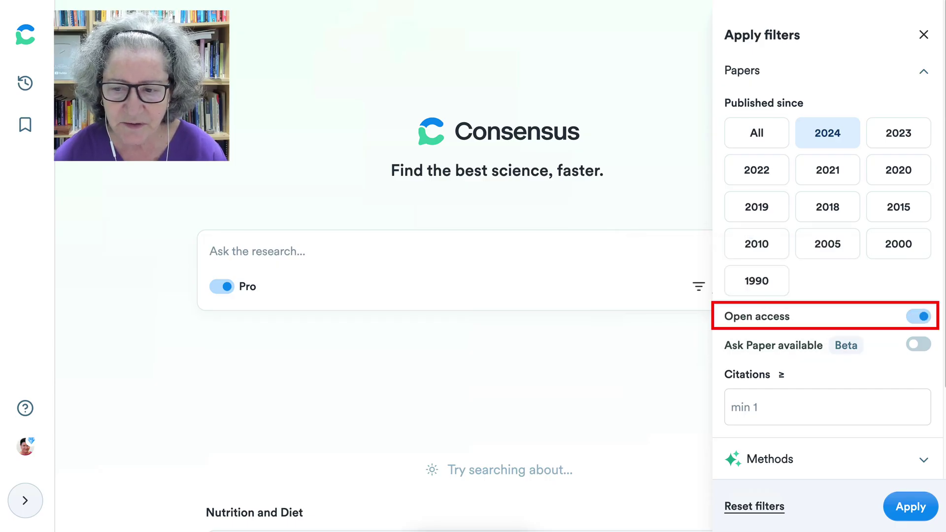
pyautogui.moveTo(845, 345)
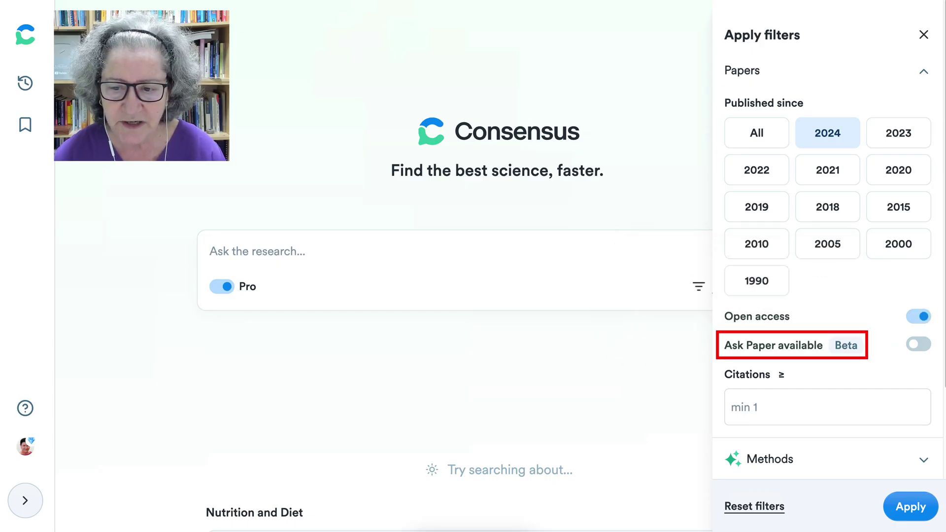
pyautogui.click(918, 344)
# - Expand the Methods filters and read the study type descriptions, including Systematic Review, RCT, Non-RCT Trial, Observational Study and Literature Review
pyautogui.scroll(-1, 827, 369)
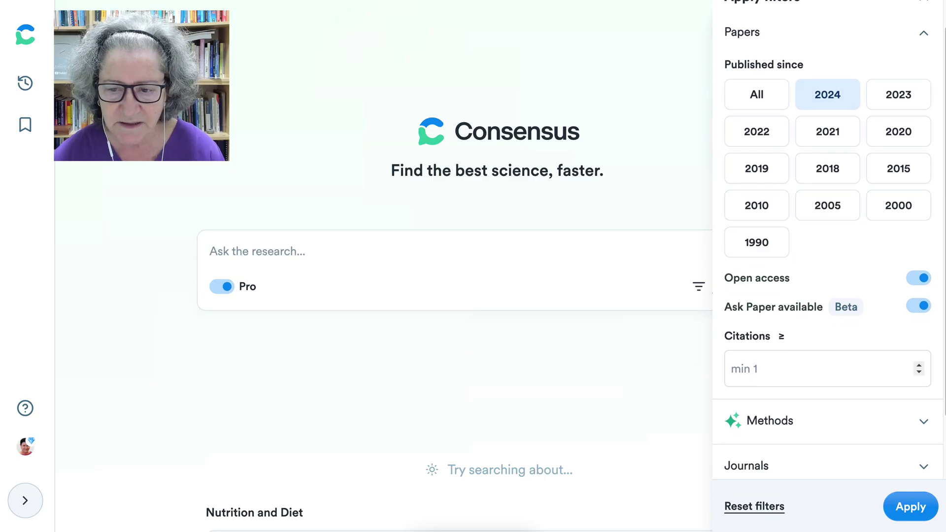
pyautogui.scroll(-1, 828, 242)
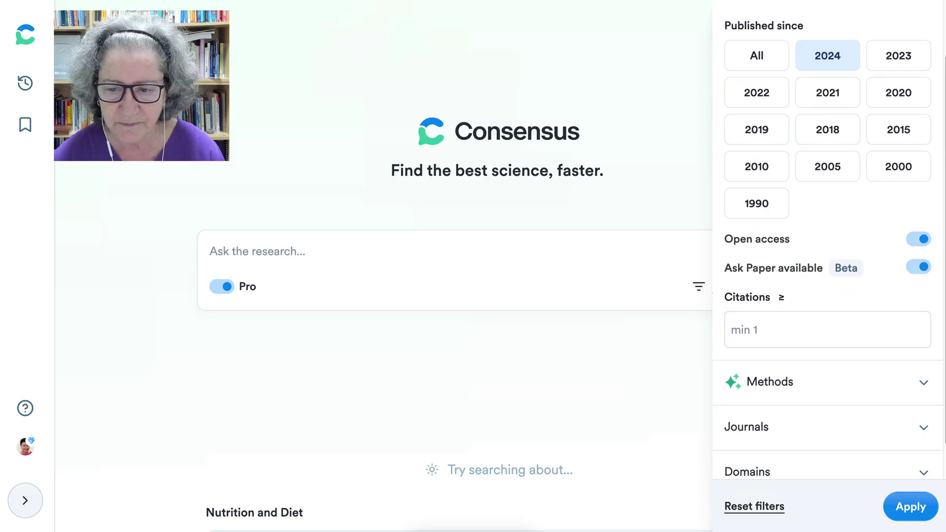
pyautogui.scroll(-1, 827, 246)
pyautogui.click(826, 349)
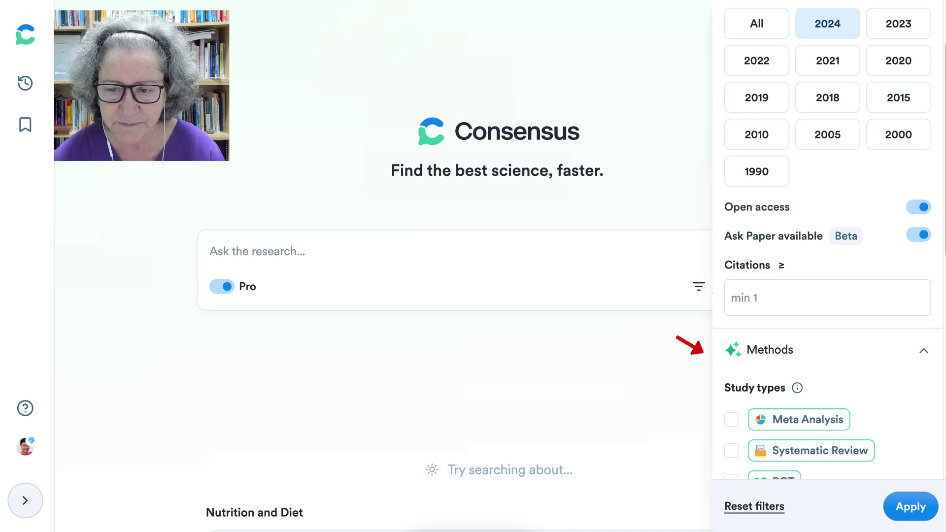
pyautogui.scroll(-3, 827, 296)
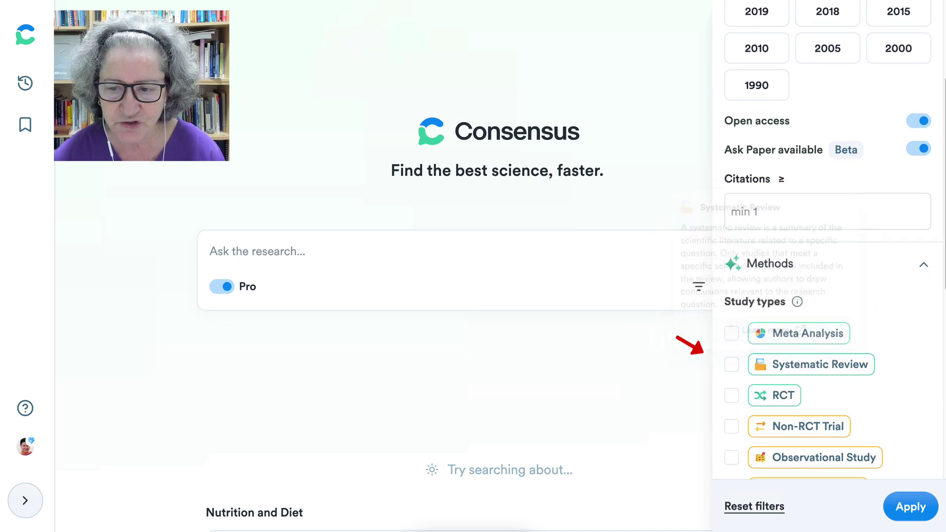
pyautogui.scroll(-1, 828, 295)
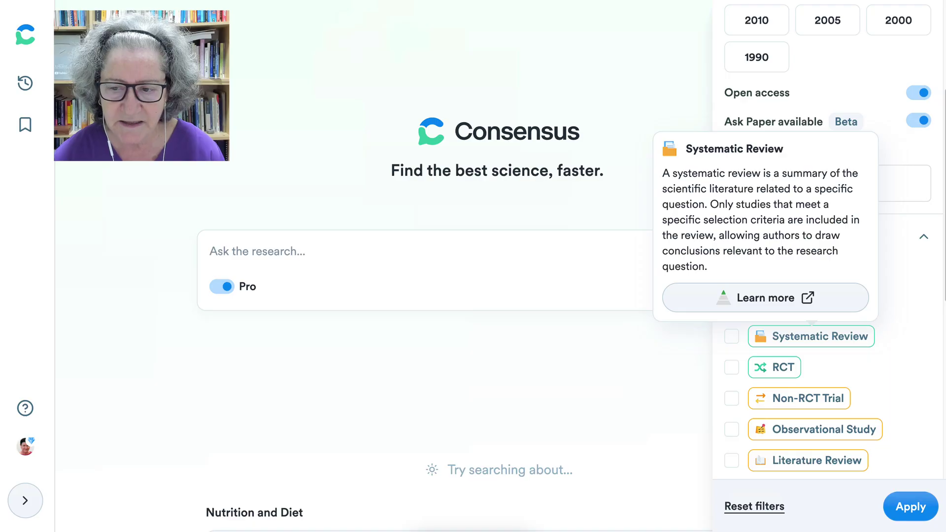
pyautogui.moveTo(773, 367)
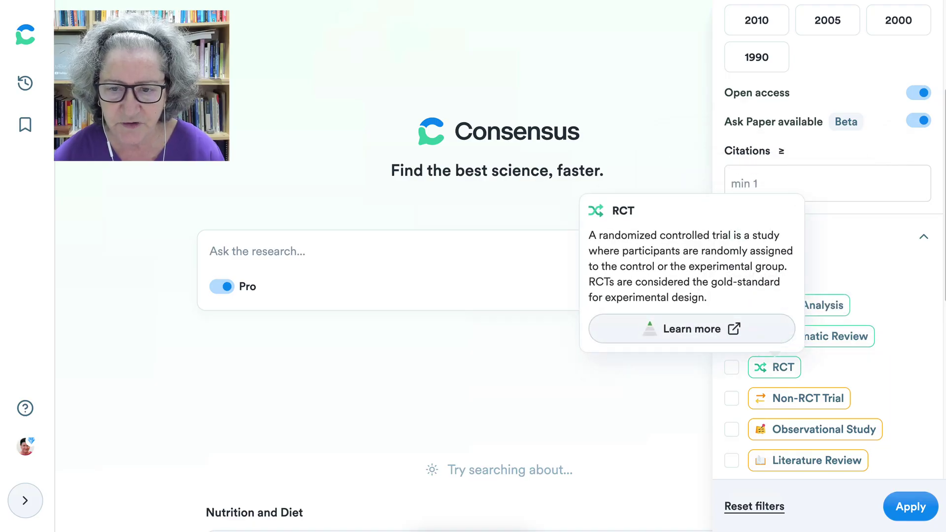
pyautogui.moveTo(799, 398)
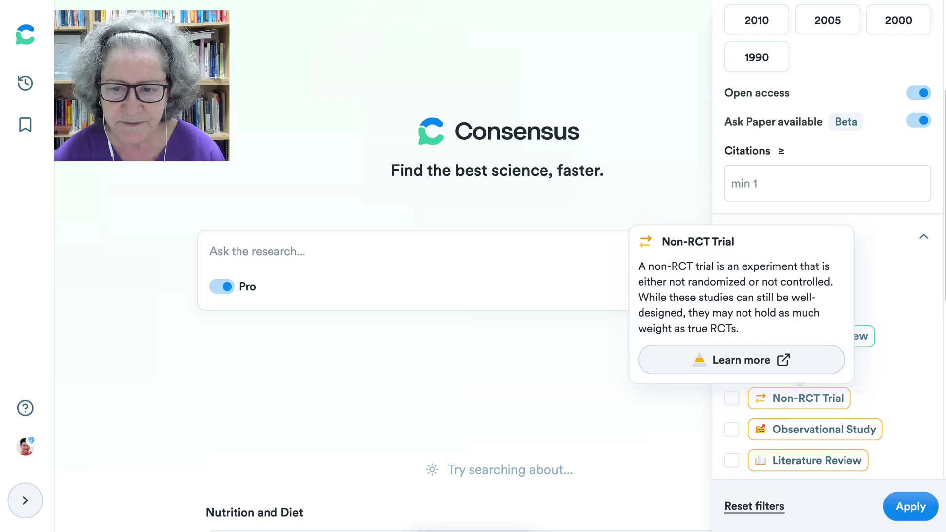
pyautogui.moveTo(818, 429)
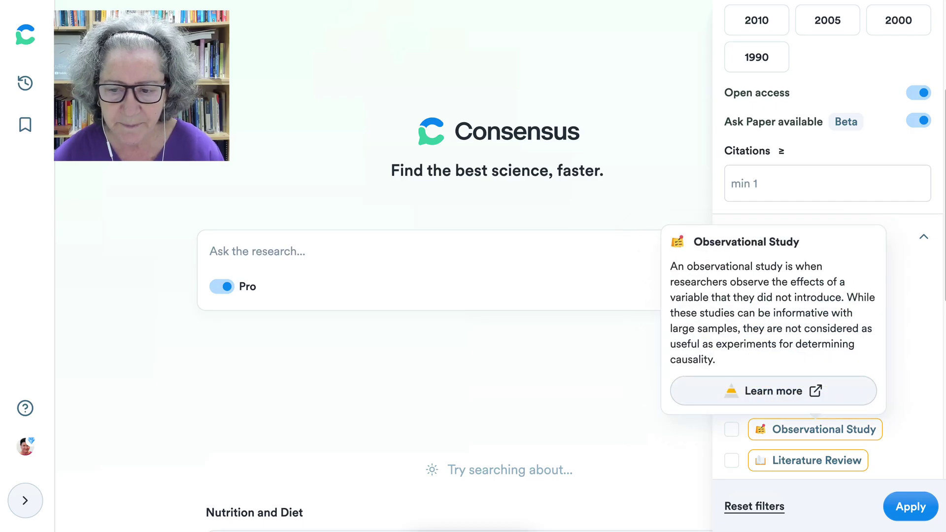
pyautogui.moveTo(810, 460)
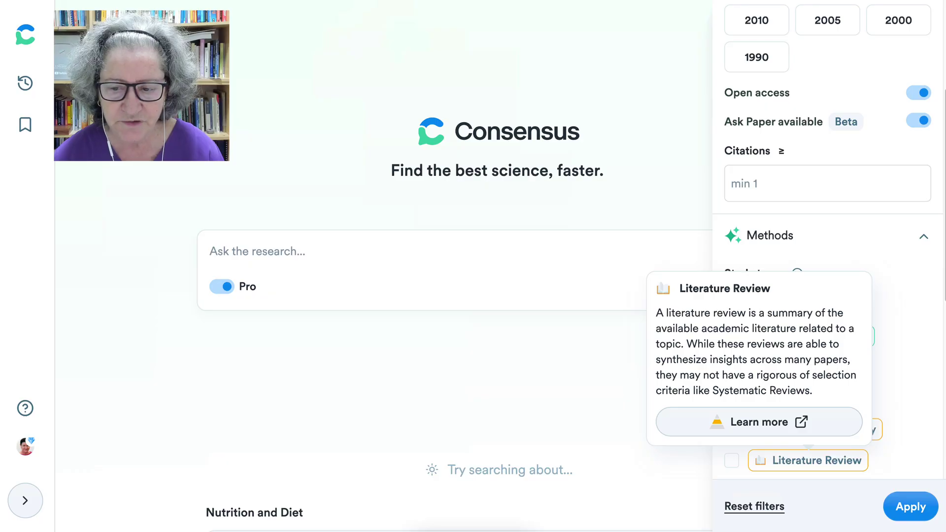
# - Limit the study types to Literature Review, Meta Analysis and Systematic Review, and apply the filters
pyautogui.click(731, 460)
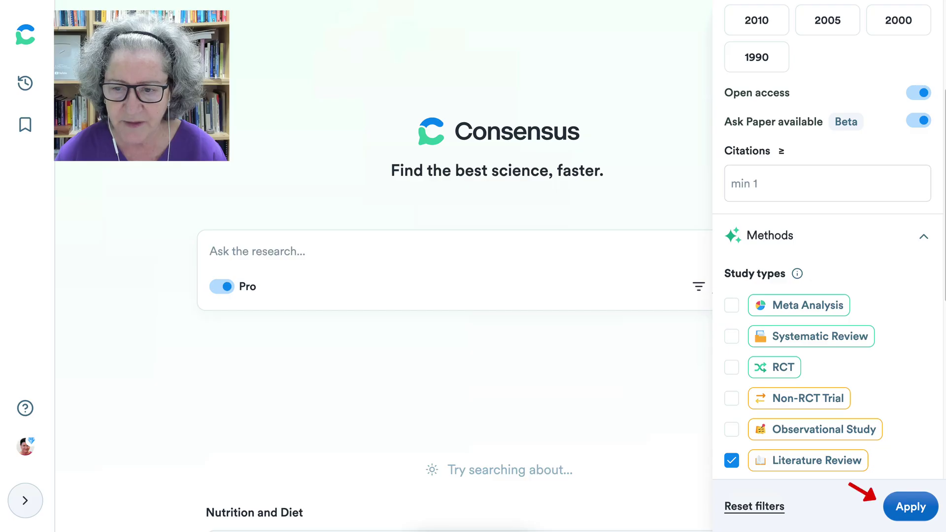
pyautogui.moveTo(815, 429)
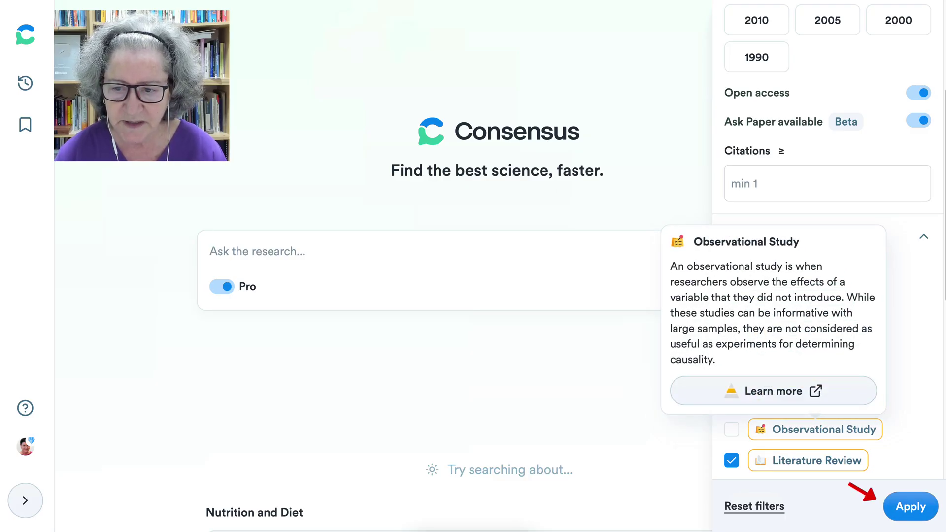
pyautogui.moveTo(810, 336)
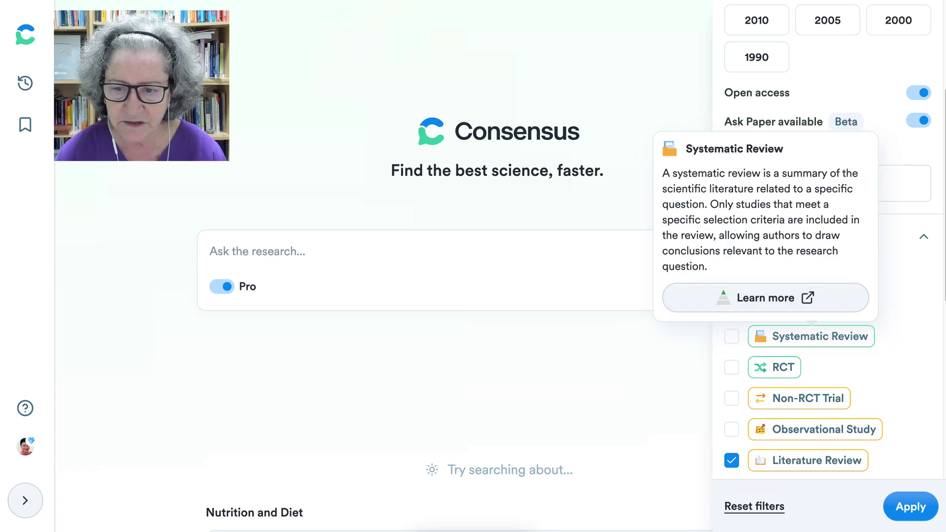
pyautogui.click(731, 305)
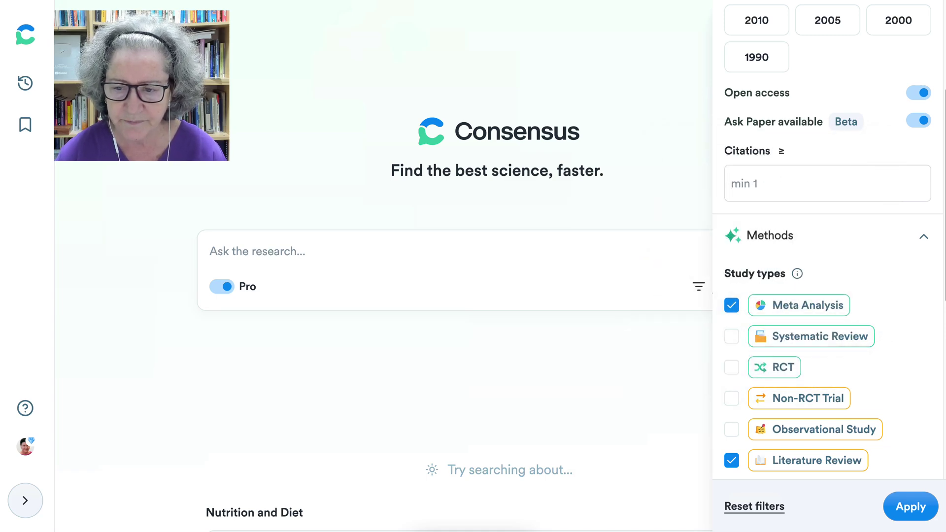
pyautogui.click(731, 336)
pyautogui.click(911, 506)
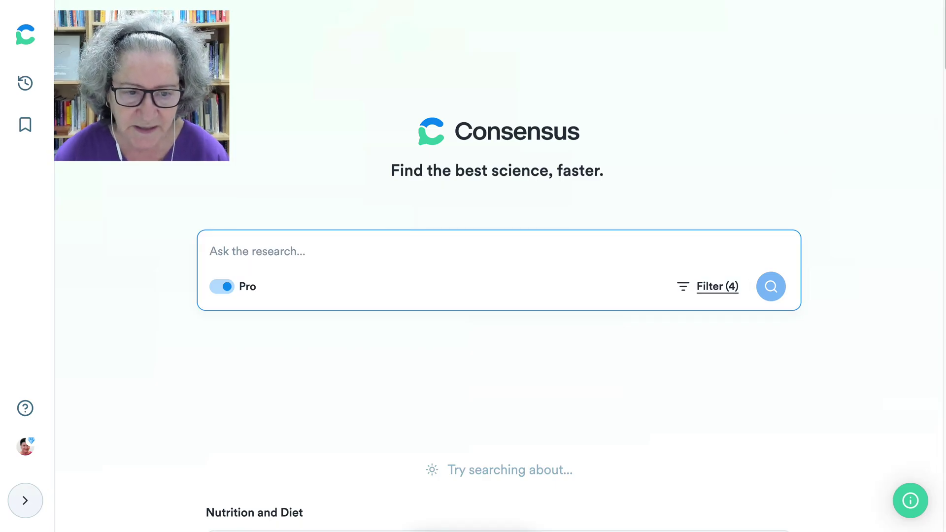
# - Browse the suggested research questions by topic, from Nutrition and Diet down to Education and Learning Strategies
pyautogui.scroll(-3, 499, 320)
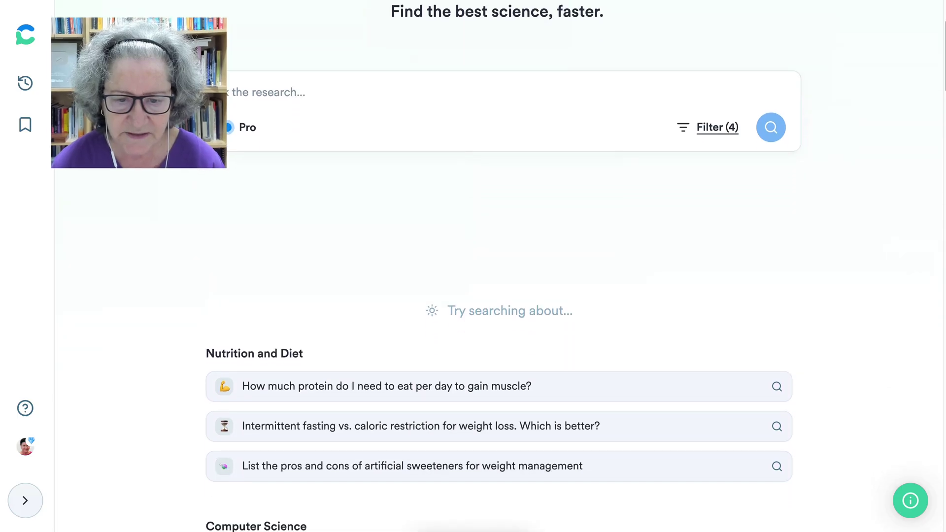
pyautogui.scroll(-5, 493, 350)
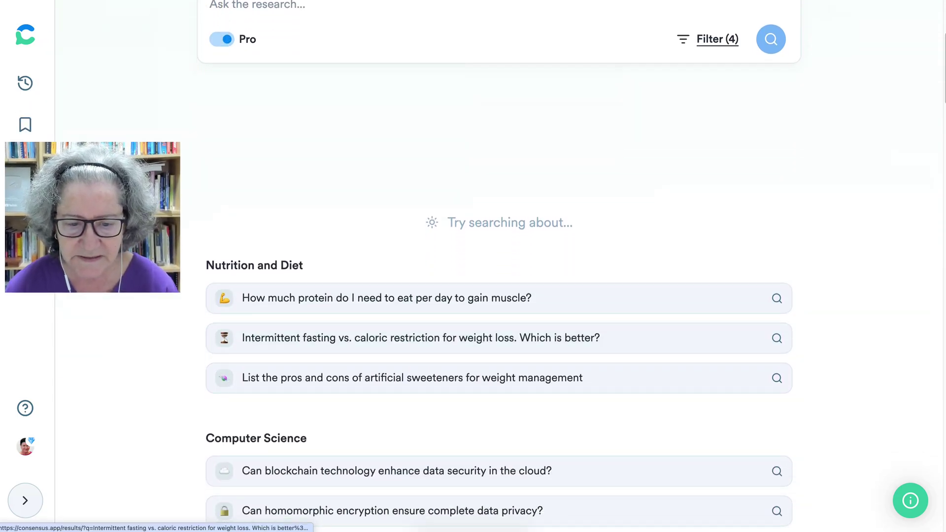
pyautogui.scroll(-8, 493, 339)
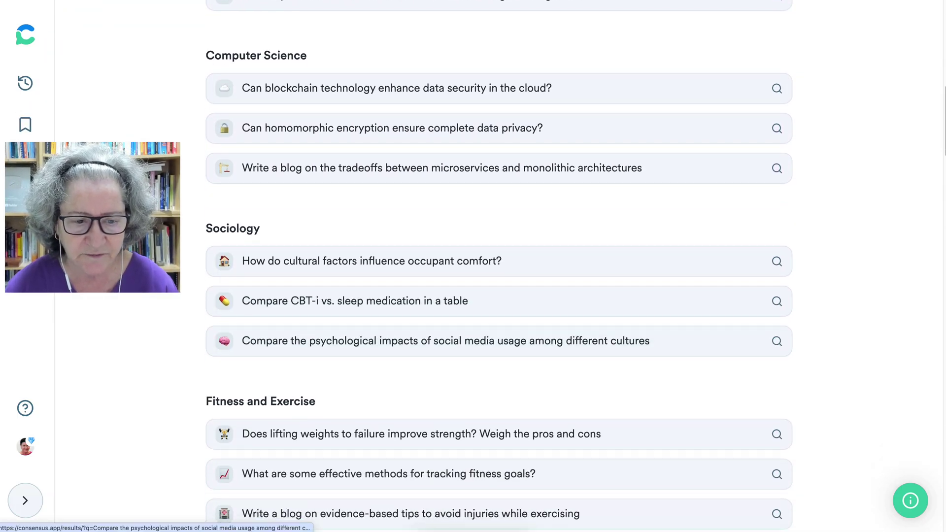
pyautogui.scroll(-6, 493, 335)
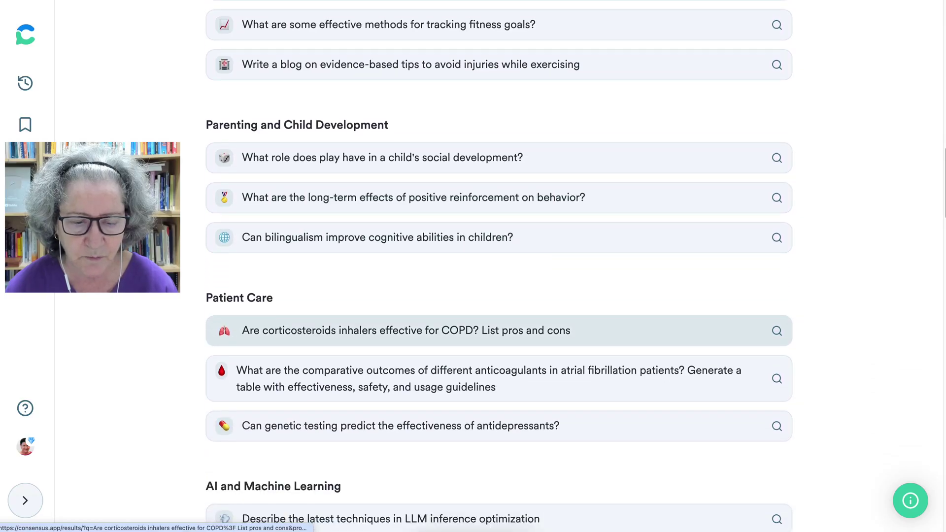
pyautogui.scroll(-2, 493, 339)
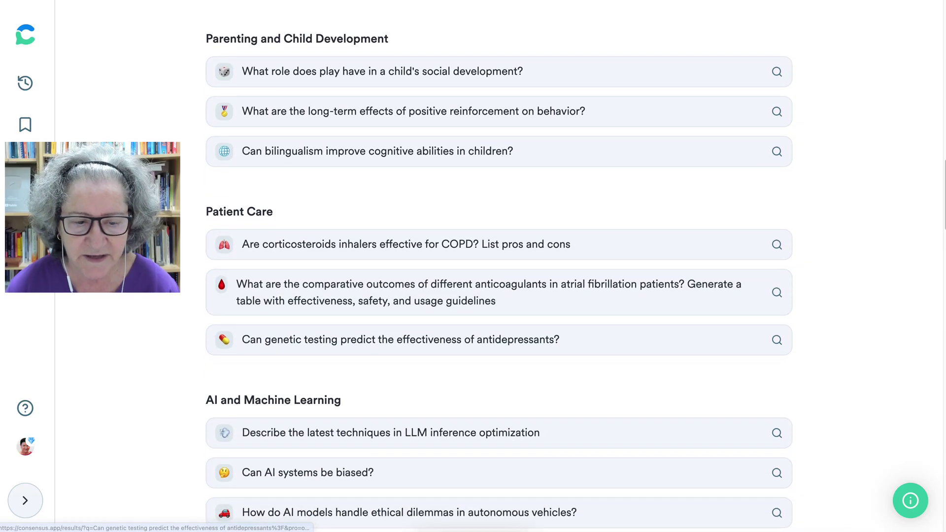
pyautogui.scroll(-1, 492, 374)
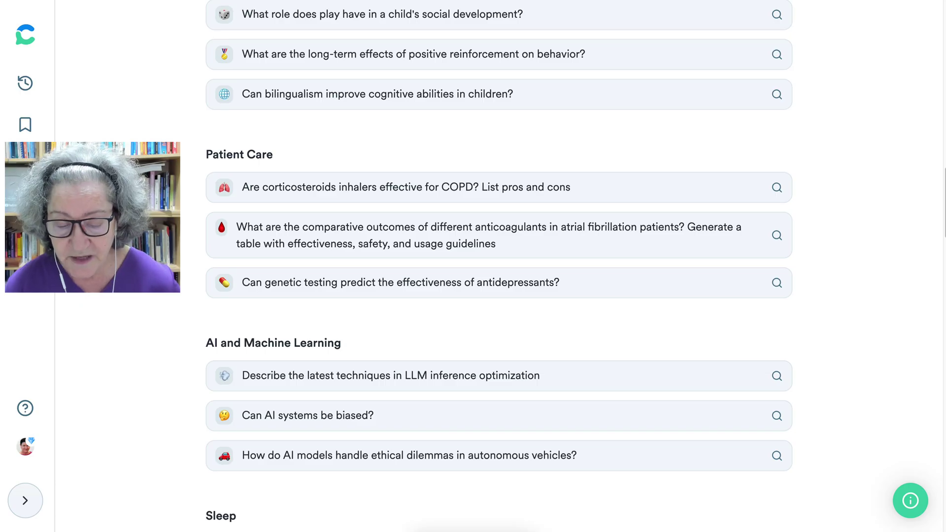
pyautogui.scroll(-3, 493, 306)
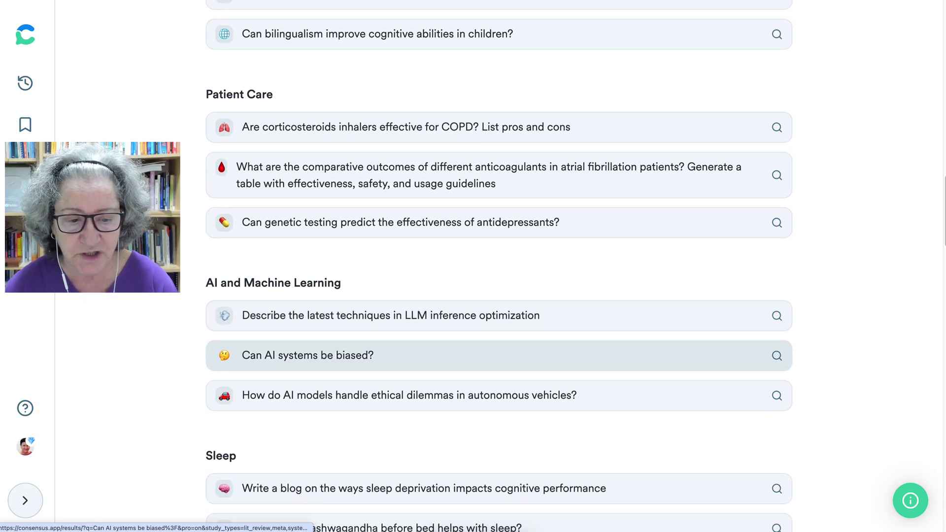
pyautogui.scroll(-2, 492, 345)
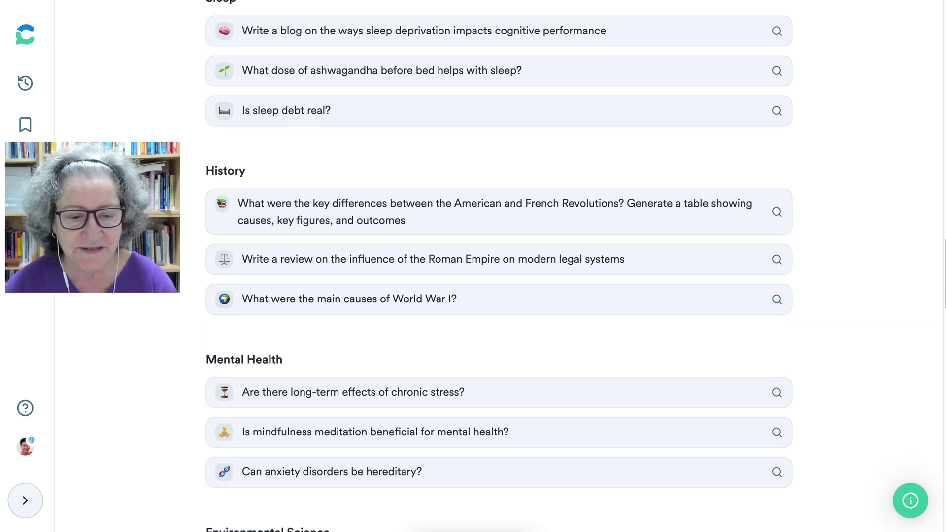
pyautogui.scroll(-7, 493, 350)
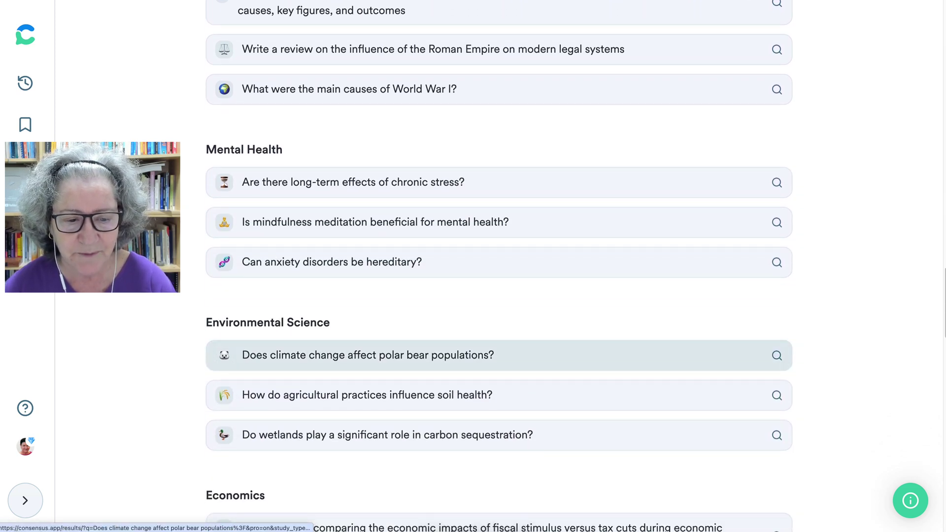
pyautogui.scroll(-5, 493, 350)
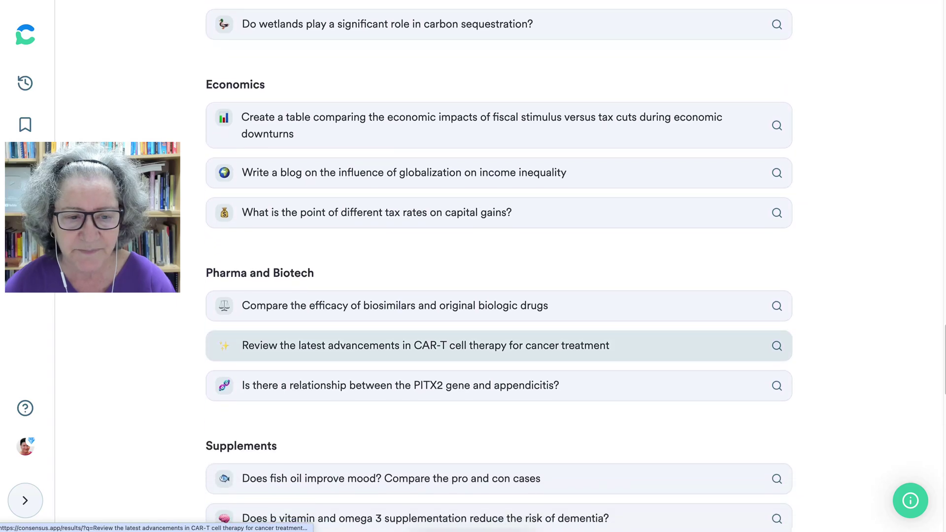
pyautogui.scroll(-3, 493, 350)
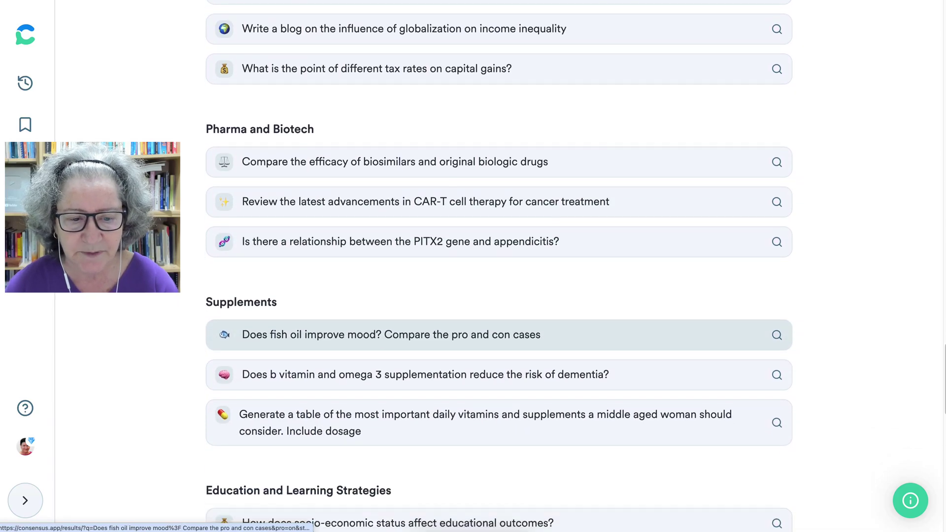
# - Browse the suggested questions under Supplements, Education and Learning Strategies, Business, Skin Care, and Medicine and Healthcare
pyautogui.scroll(-2, 493, 349)
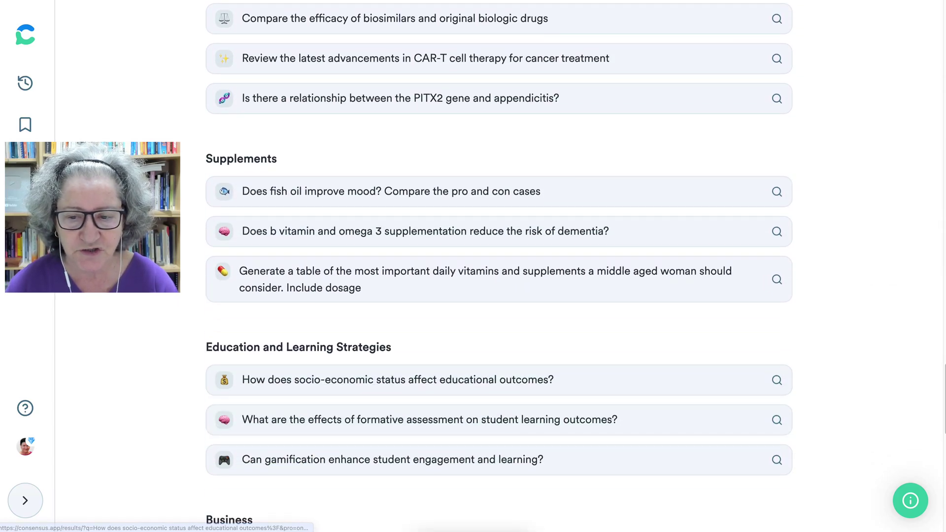
pyautogui.scroll(-1, 493, 349)
pyautogui.scroll(-4, 493, 345)
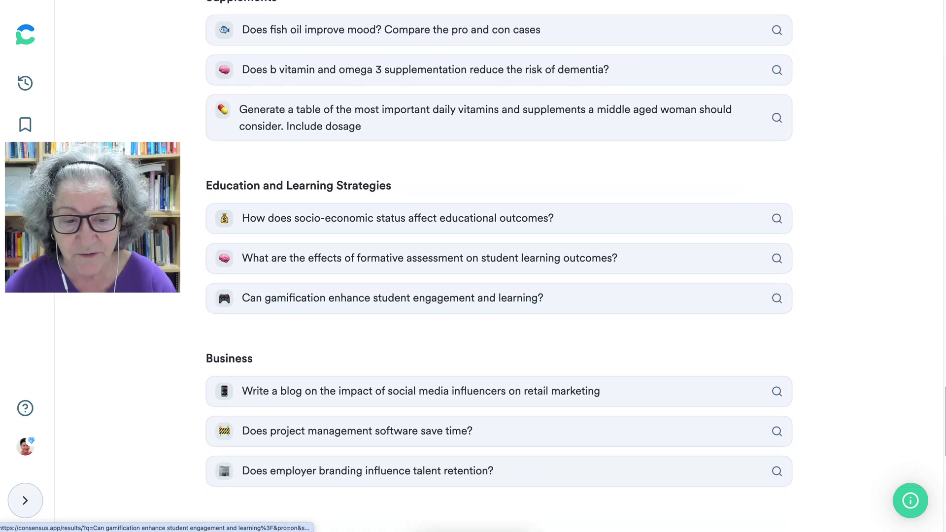
pyautogui.scroll(-10, 492, 352)
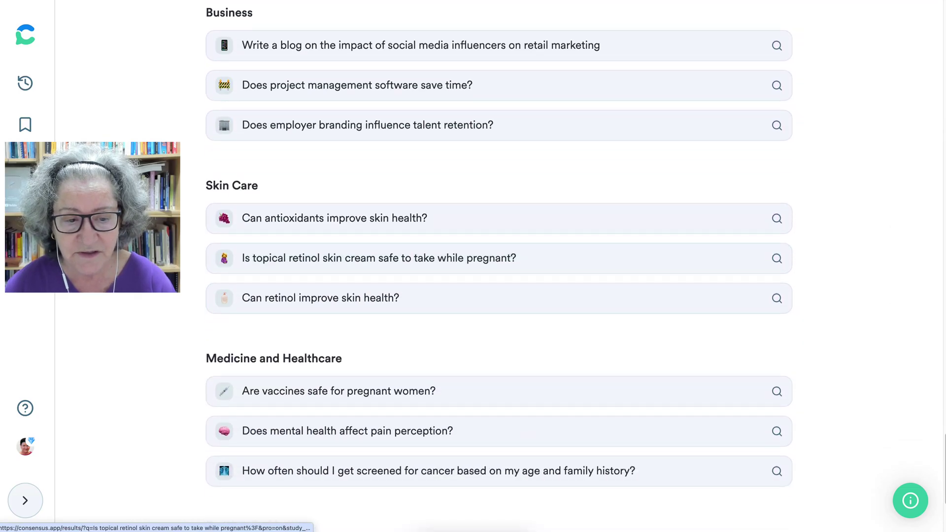
pyautogui.scroll(9, 493, 347)
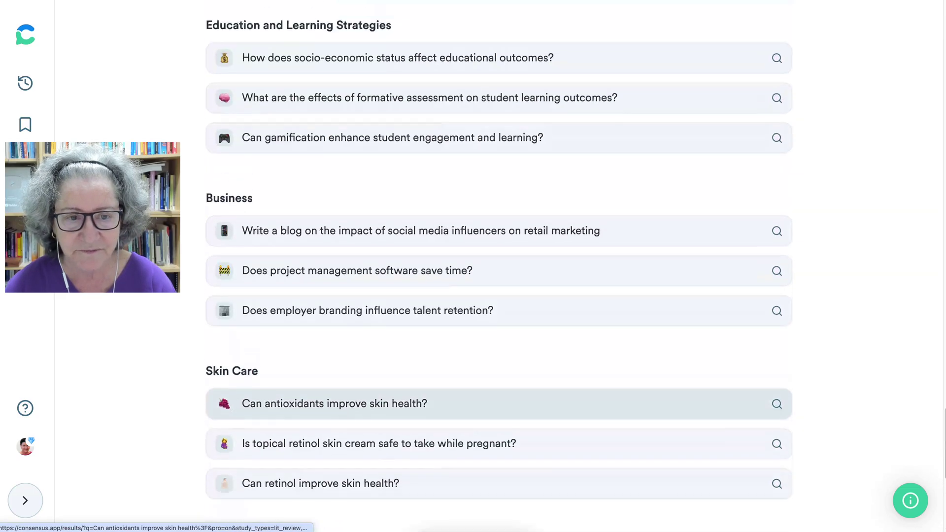
pyautogui.scroll(1, 493, 325)
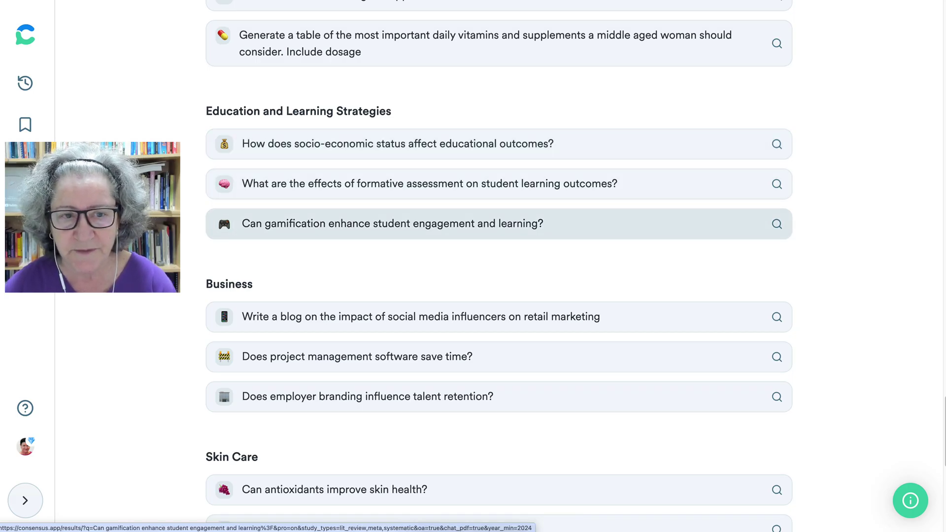
pyautogui.scroll(20, 499, 237)
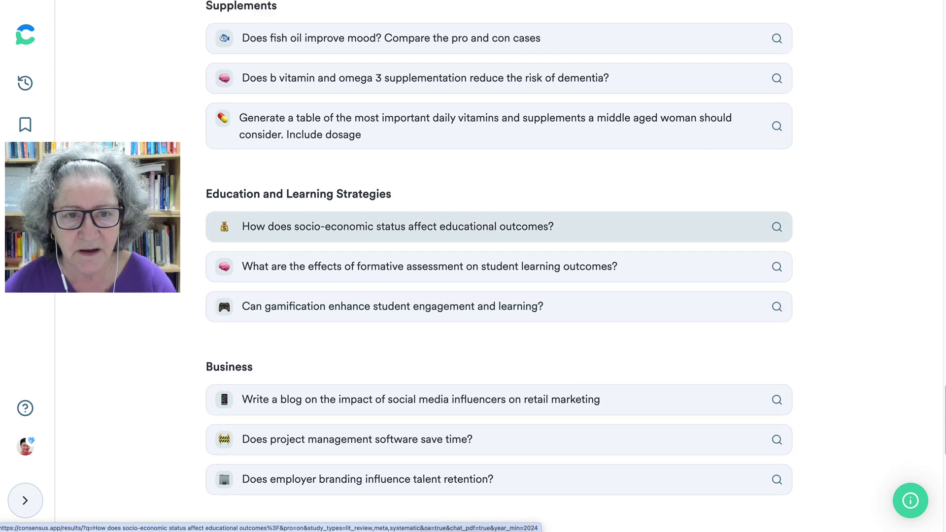
pyautogui.scroll(20, 498, 242)
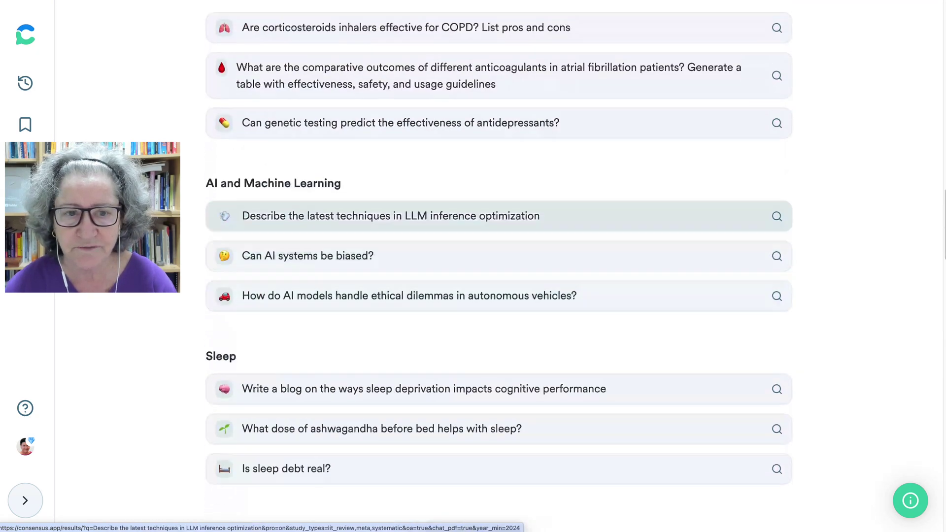
# - Search the research for "AI tools for TESOL"
pyautogui.scroll(15, 499, 236)
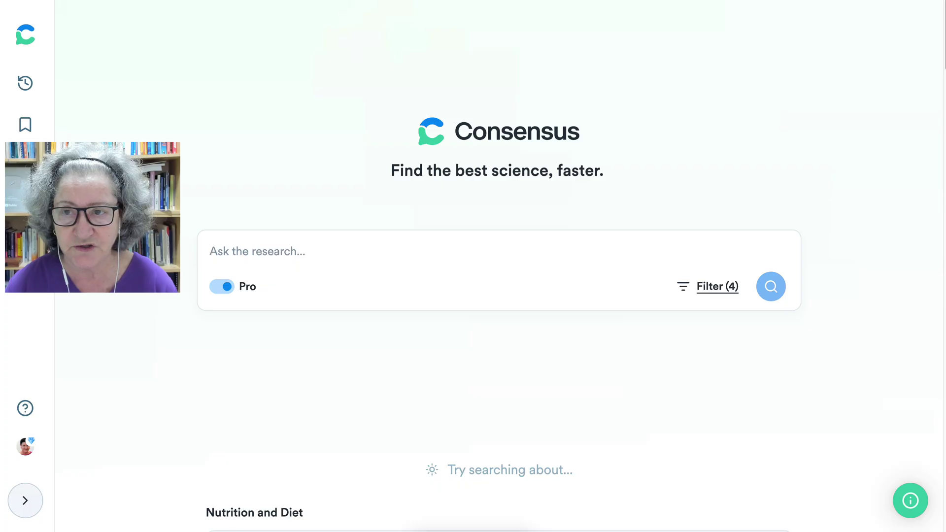
pyautogui.click(250, 251)
pyautogui.write('AI tools for TESOL')
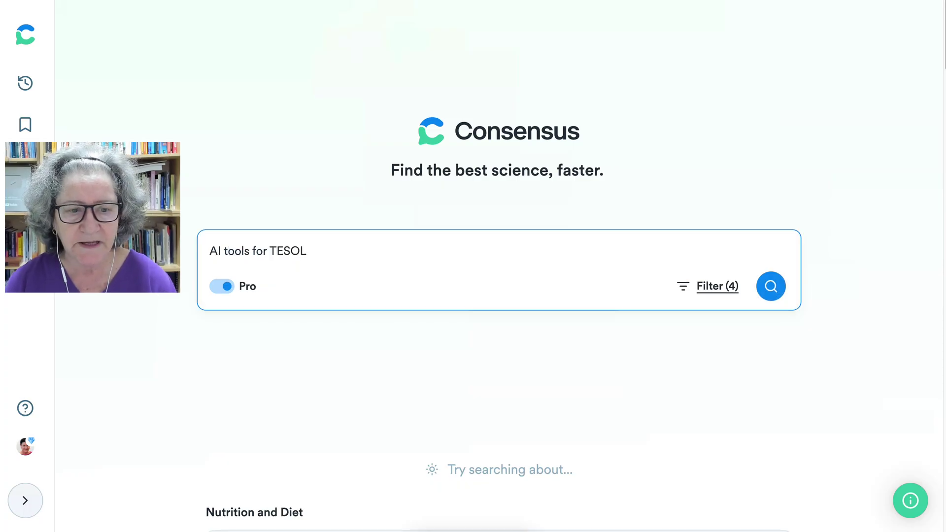
pyautogui.press('Return')
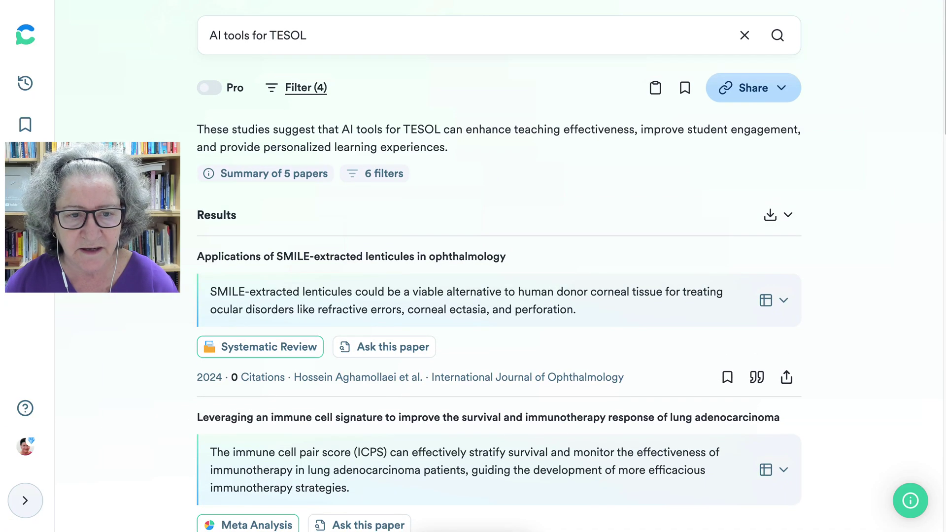
# - Read the results summary for AI tools for TESOL and examine the first paper's Systematic Review label and its explanation
pyautogui.click(384, 176)
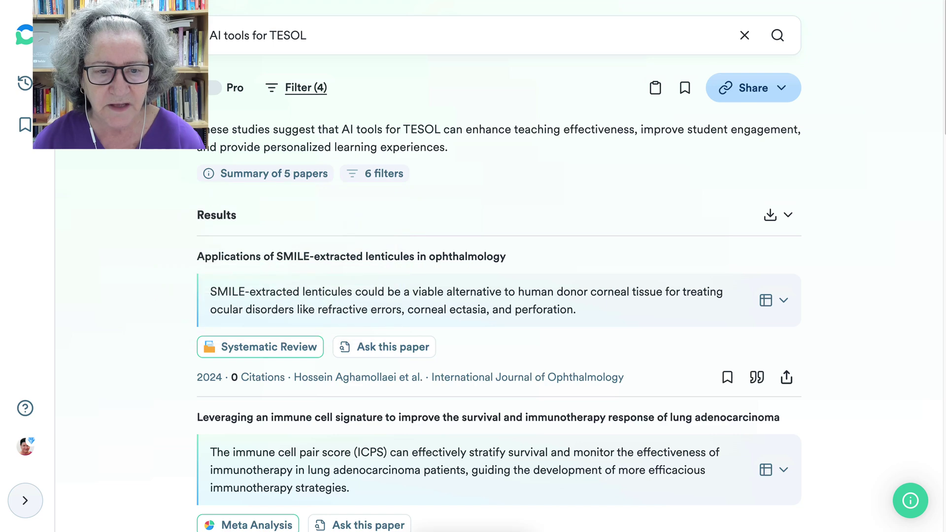
pyautogui.scroll(-1, 351, 219)
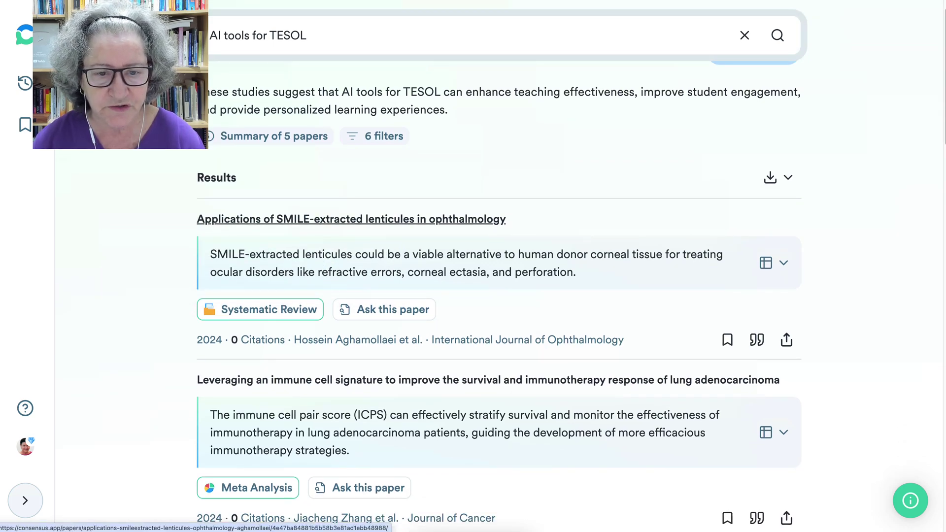
pyautogui.scroll(-1, 352, 219)
pyautogui.moveTo(261, 265)
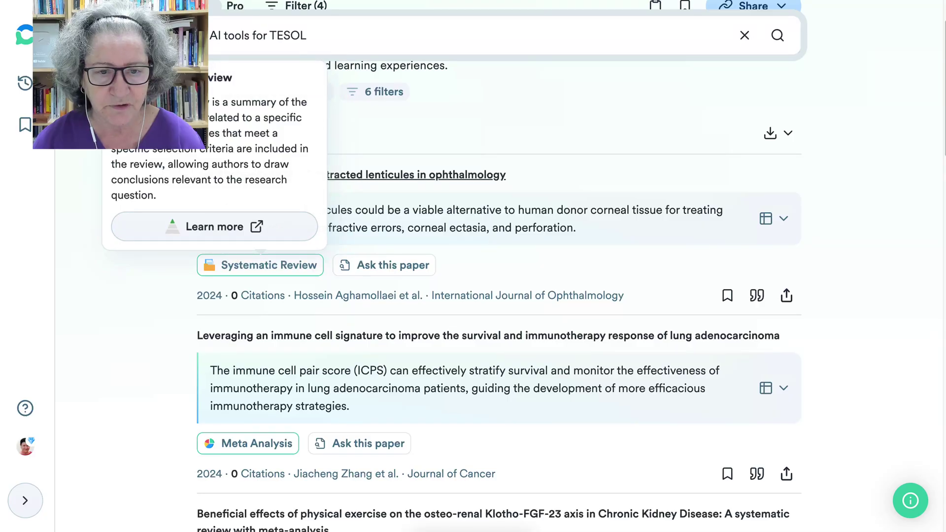
pyautogui.scroll(-1, 260, 265)
pyautogui.moveTo(383, 254)
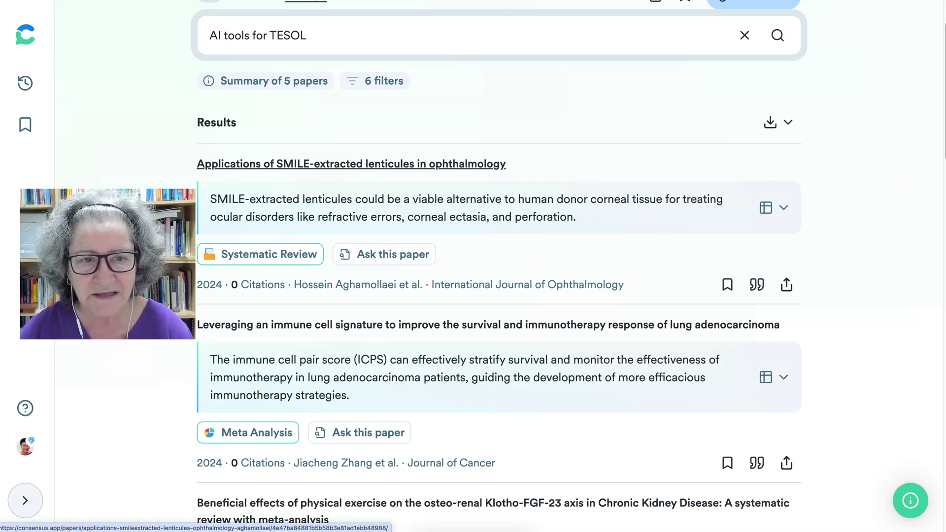
# - Look through the list of papers returned for AI tools for TESOL, checking how relevant their titles and key findings are
pyautogui.scroll(1, 352, 163)
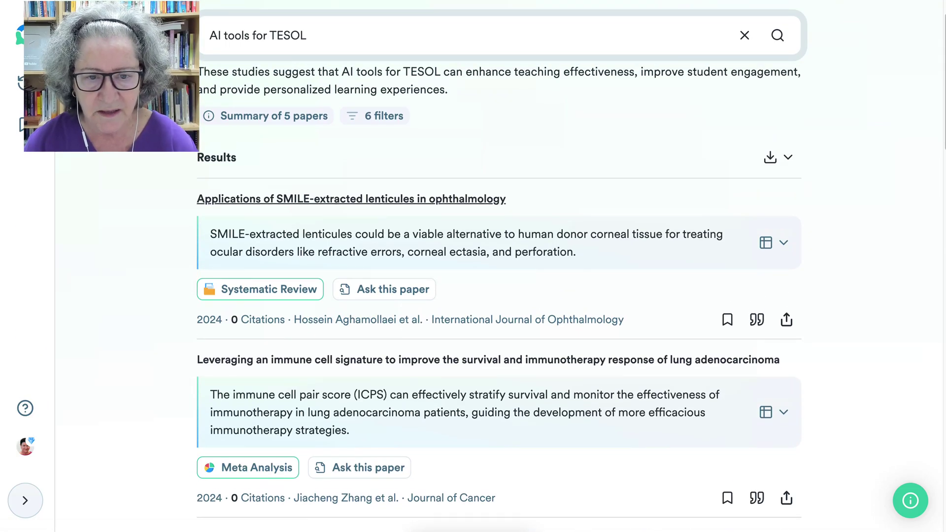
pyautogui.scroll(-1, 351, 199)
pyautogui.scroll(-1, 295, 197)
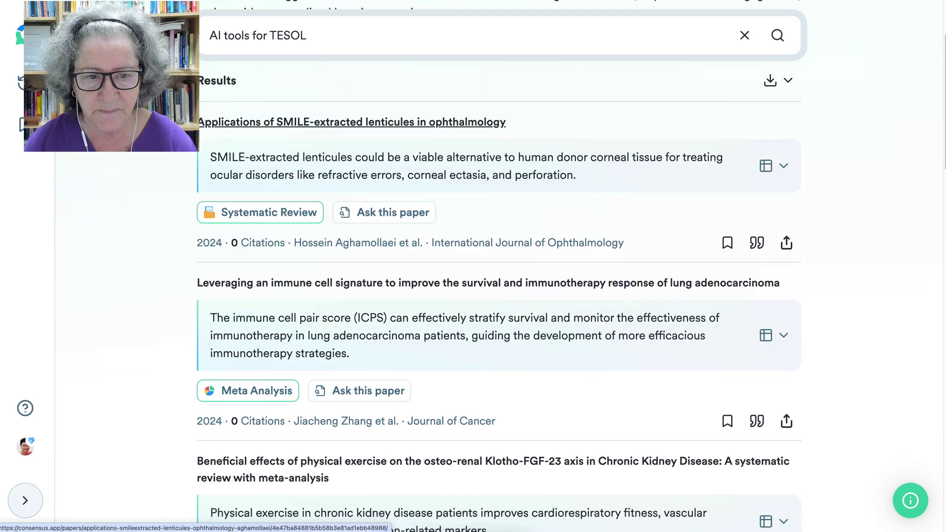
pyautogui.moveTo(260, 190)
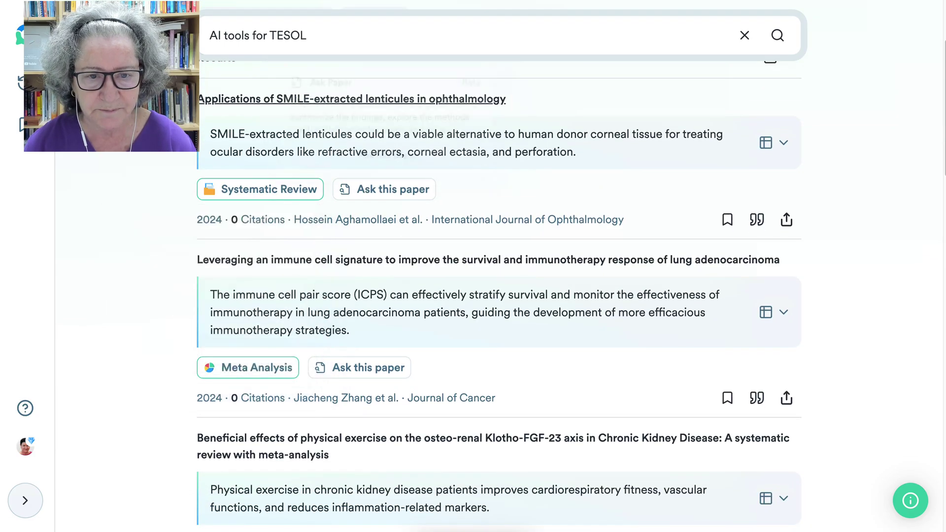
pyautogui.scroll(-1, 488, 266)
pyautogui.scroll(-2, 498, 266)
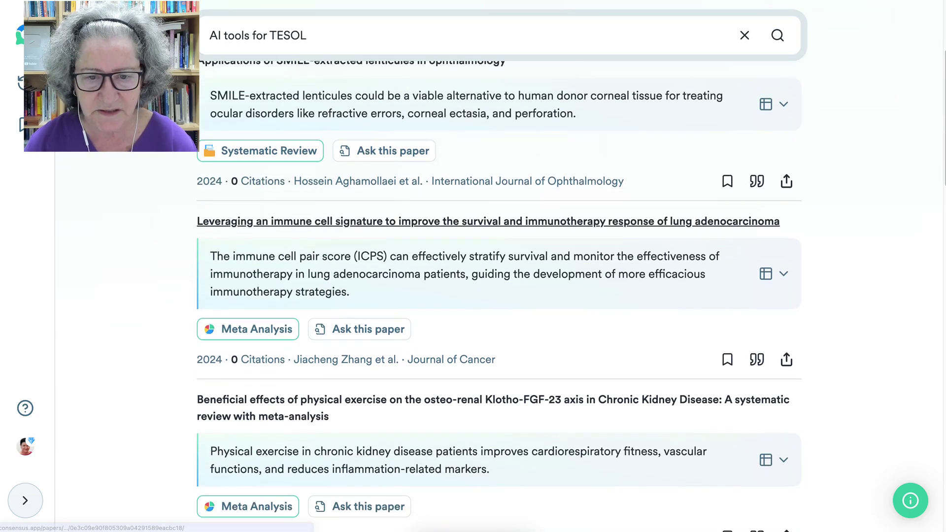
pyautogui.scroll(-4, 498, 266)
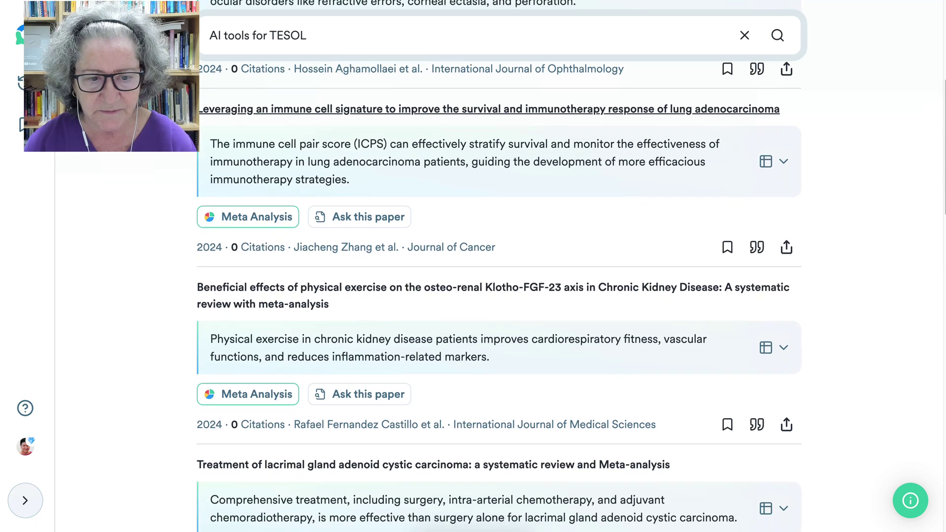
pyautogui.scroll(-4, 443, 286)
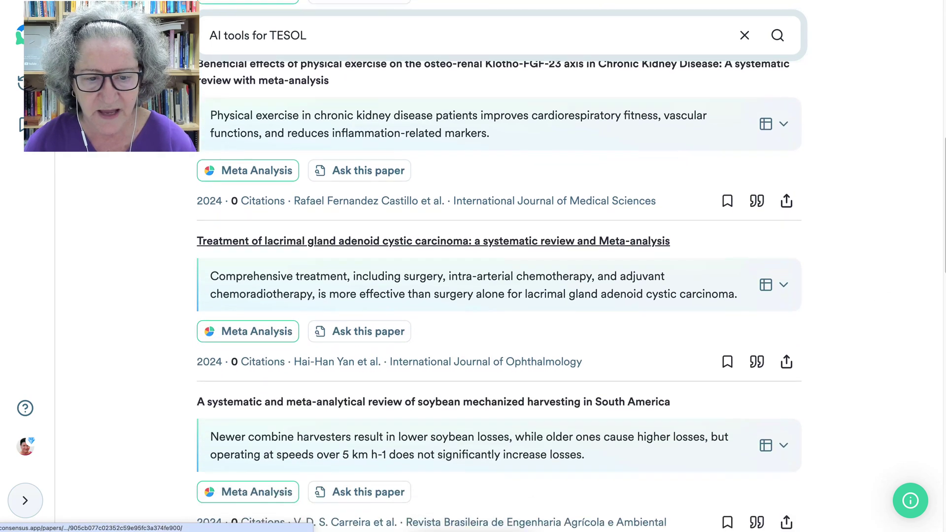
pyautogui.scroll(-9, 443, 246)
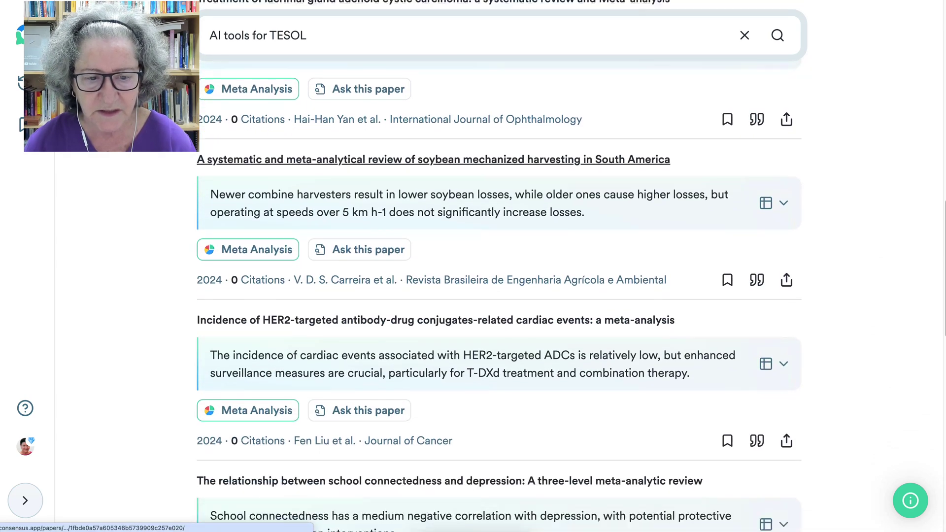
pyautogui.scroll(-4, 443, 197)
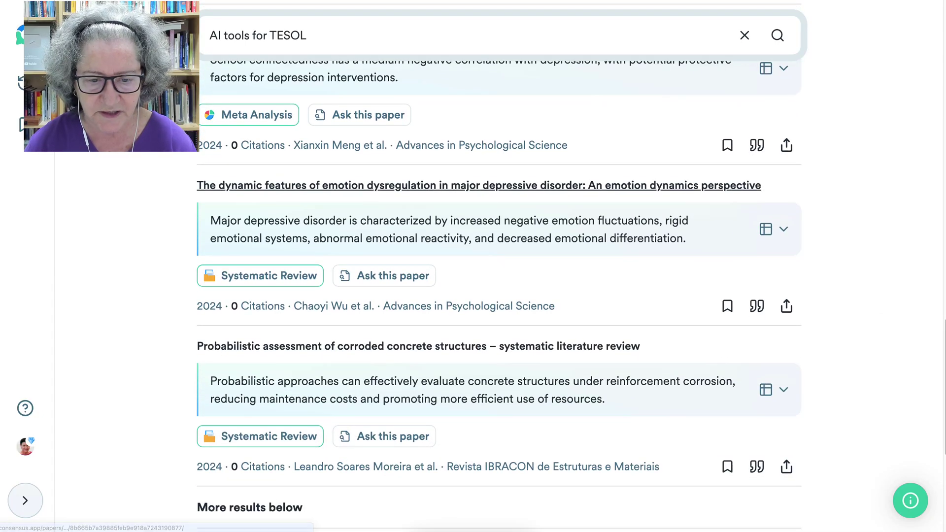
# - Ask what AI tools are available for teachers of English as a foreign language, and for research on using them to create student activities
pyautogui.scroll(16, 493, 185)
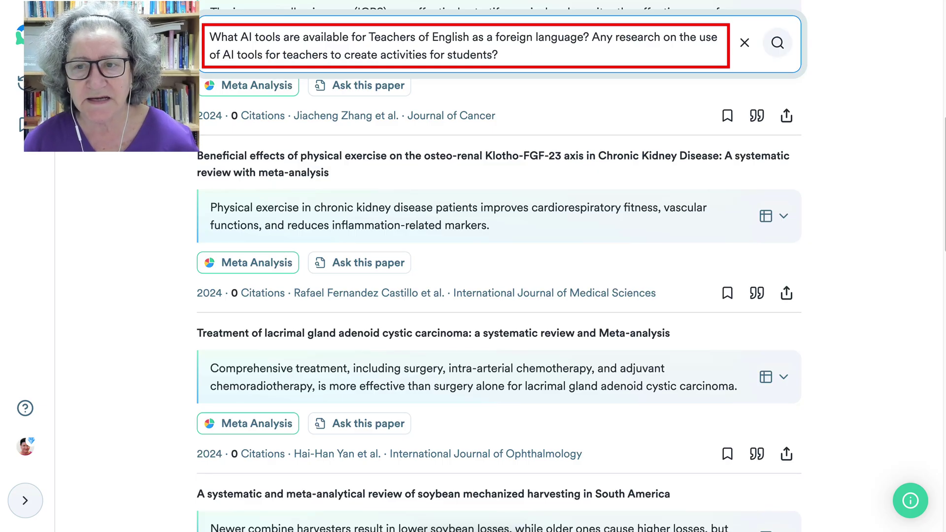
pyautogui.click(777, 42)
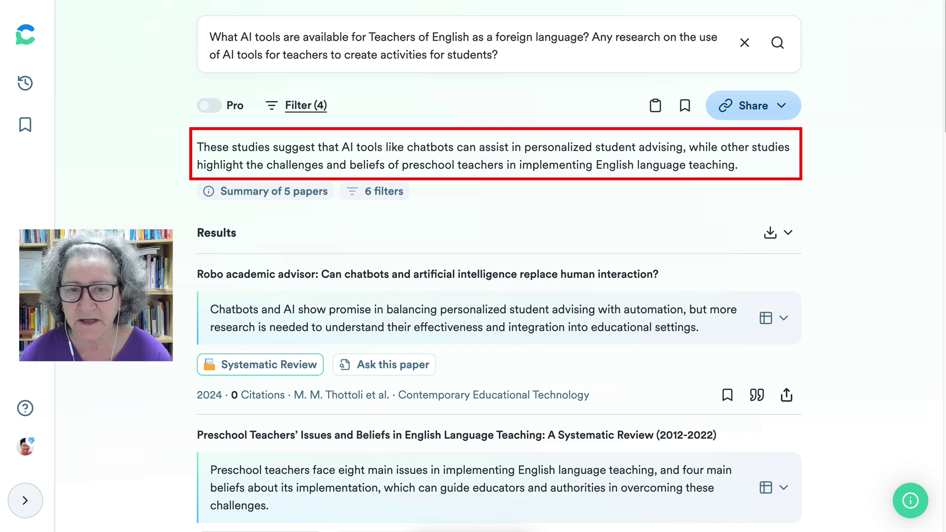
pyautogui.click(498, 54)
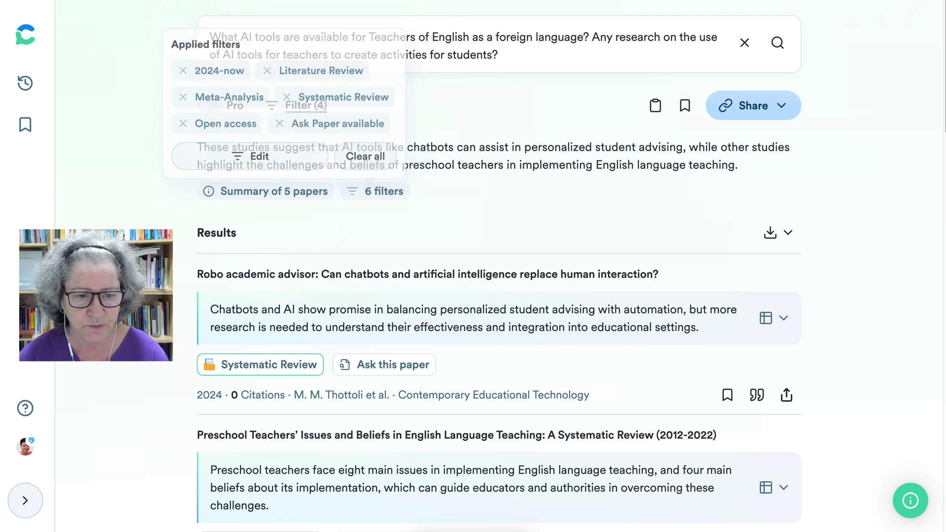
# - Examine the papers returned for the English teaching question, including their study types and the Ask Paper option
pyautogui.moveTo(260, 365)
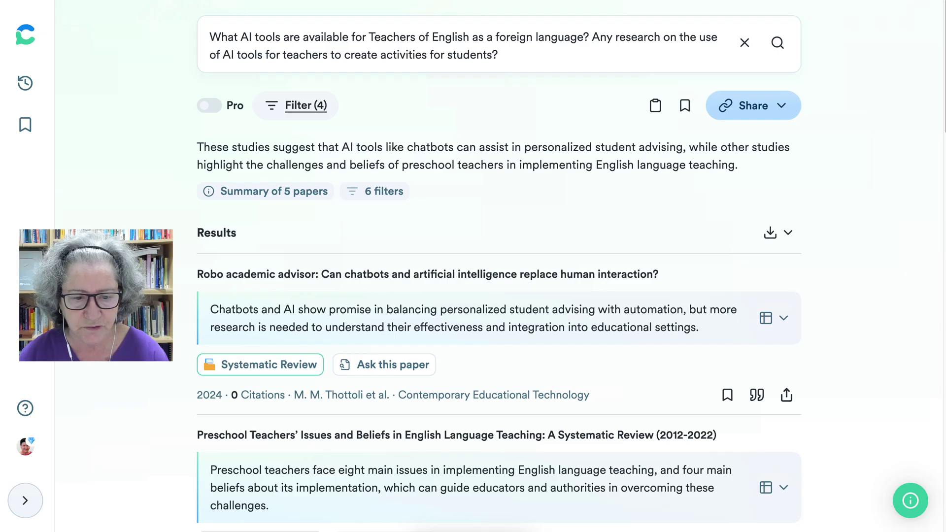
pyautogui.scroll(-3, 443, 325)
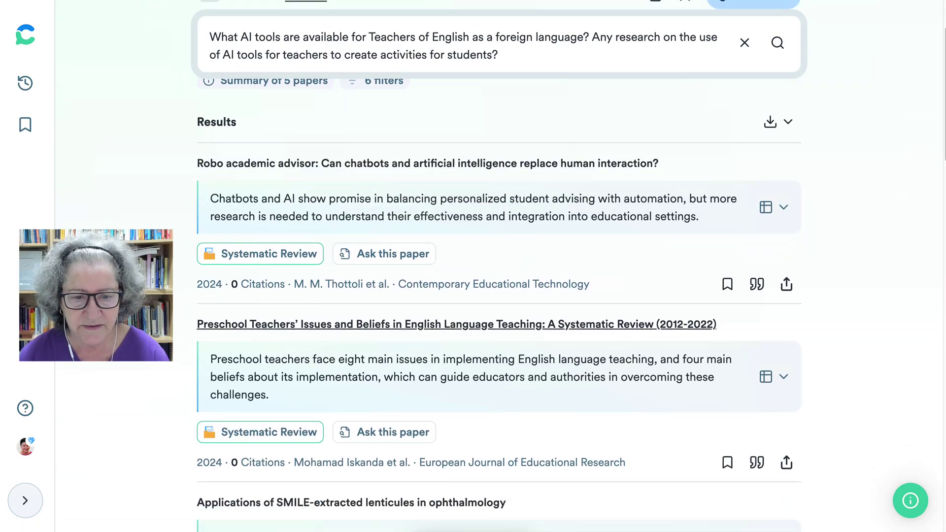
pyautogui.scroll(-3, 443, 345)
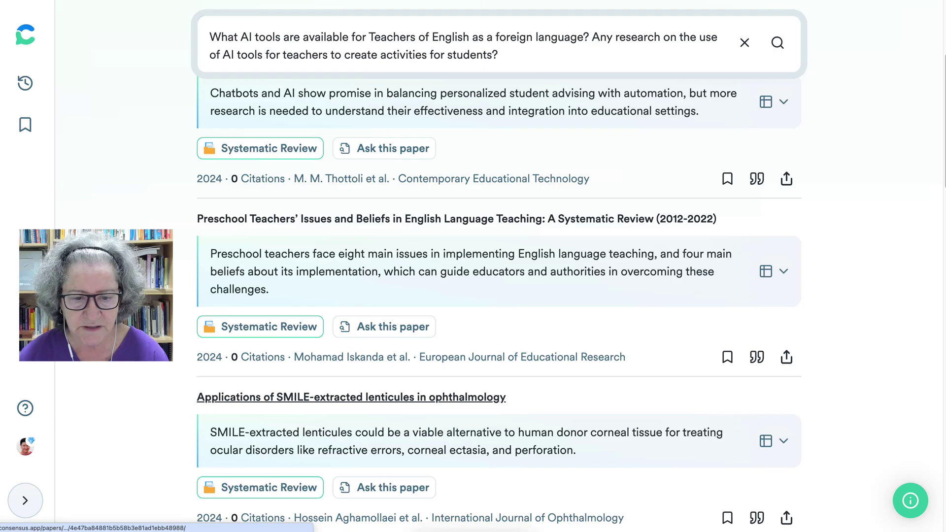
pyautogui.moveTo(384, 148)
pyautogui.scroll(6, 384, 149)
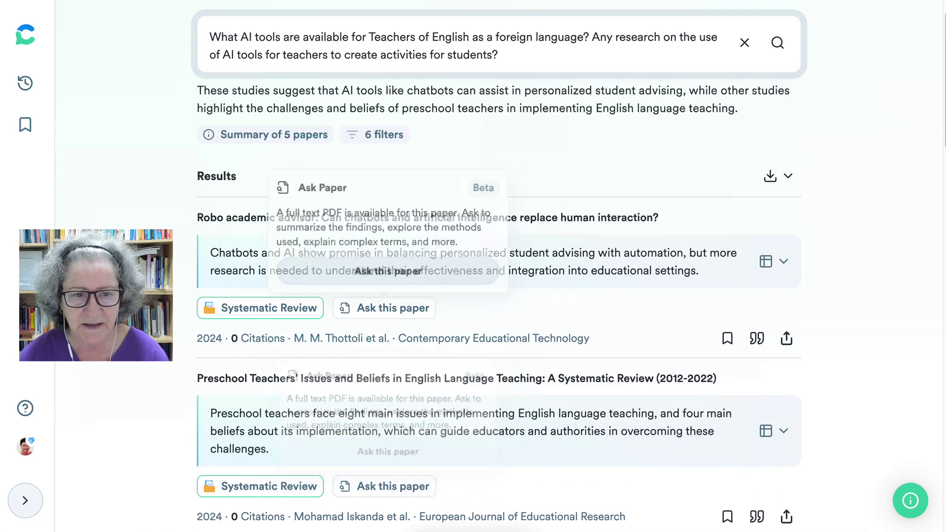
pyautogui.scroll(-1, 499, 276)
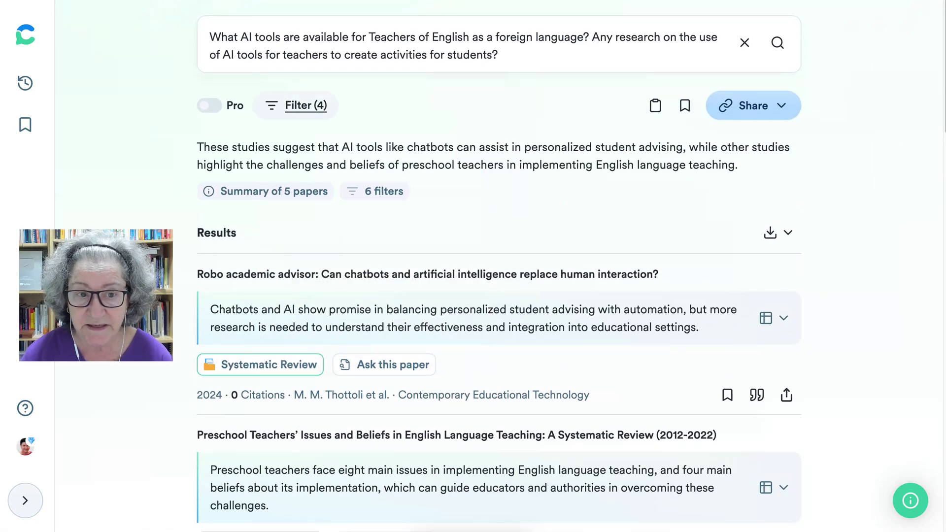
# - Filter for papers published since 2023 and for controlled and human studies, and rerun the question with Pro turned on
pyautogui.moveTo(265, 191)
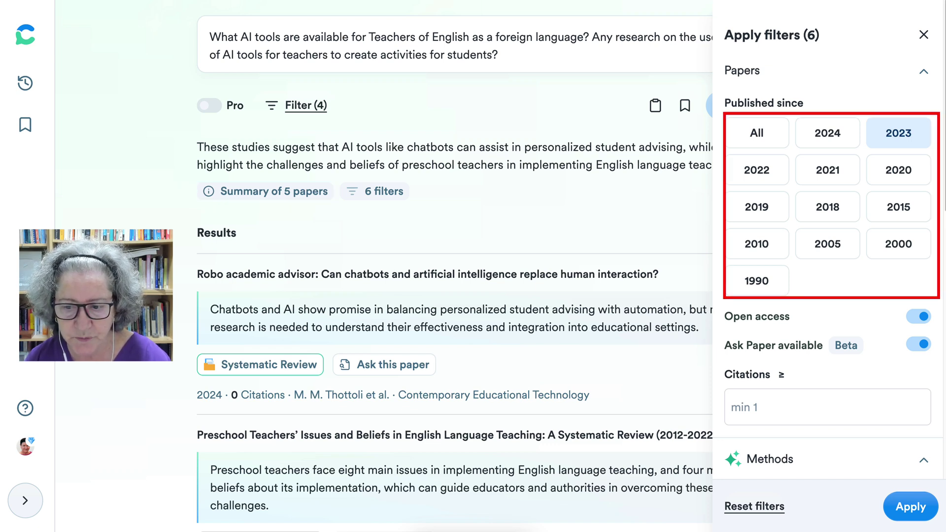
pyautogui.click(910, 506)
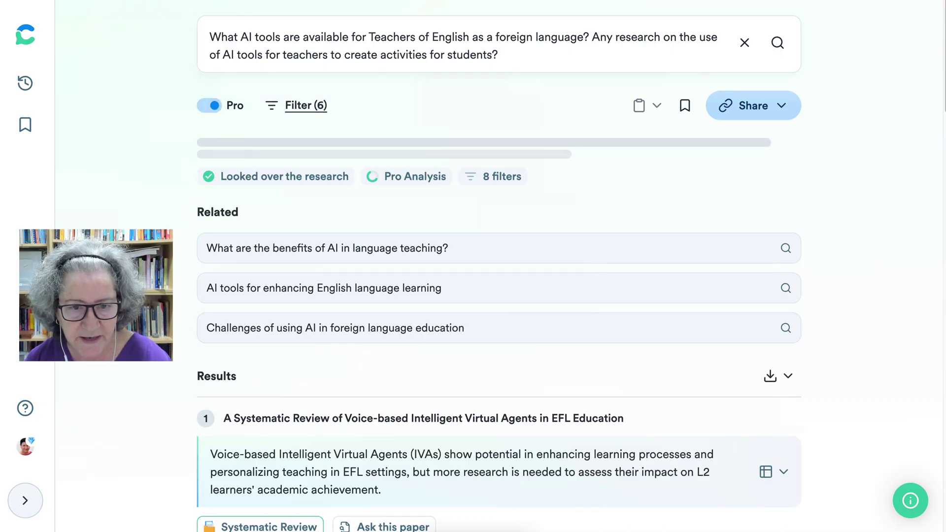
# - Review the related questions, the numbered papers and the Pro analysis of key AI tools for EFL teachers
pyautogui.scroll(-2, 493, 175)
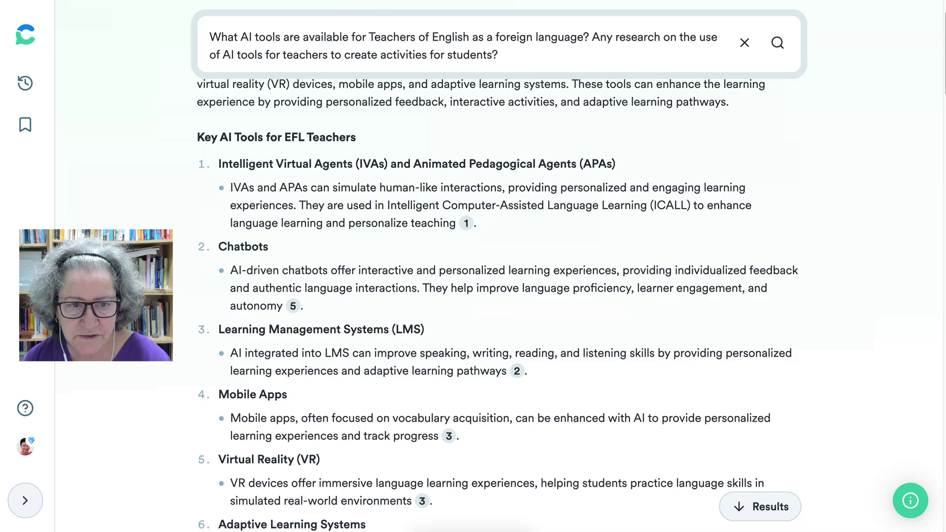
pyautogui.scroll(2, 492, 296)
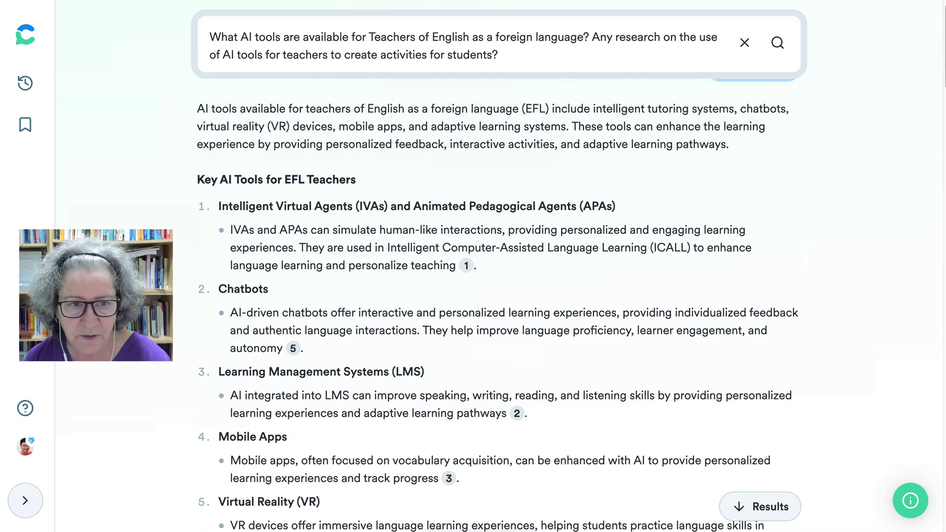
pyautogui.scroll(-1, 493, 276)
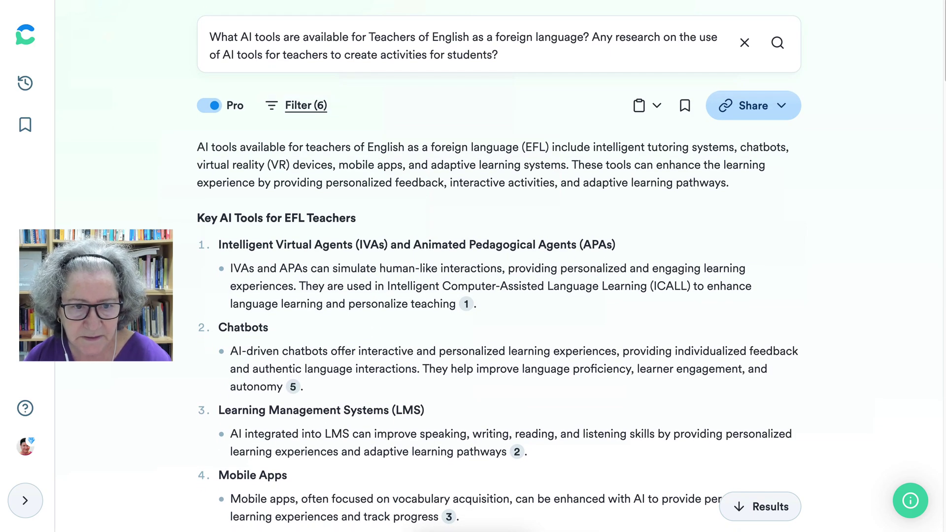
# - Read the rest of the Pro analysis and run the related question "AI tools for enhancing English language learning"
pyautogui.scroll(-10, 492, 295)
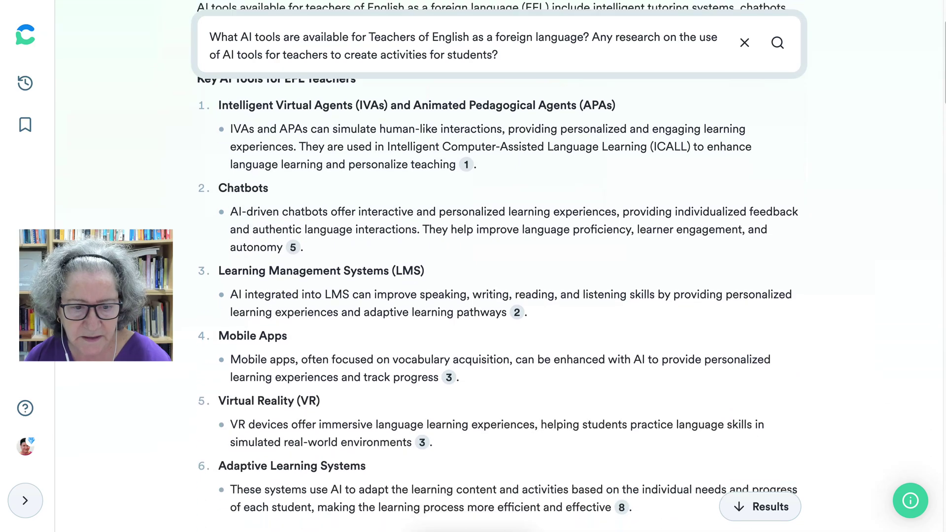
pyautogui.scroll(-6, 493, 296)
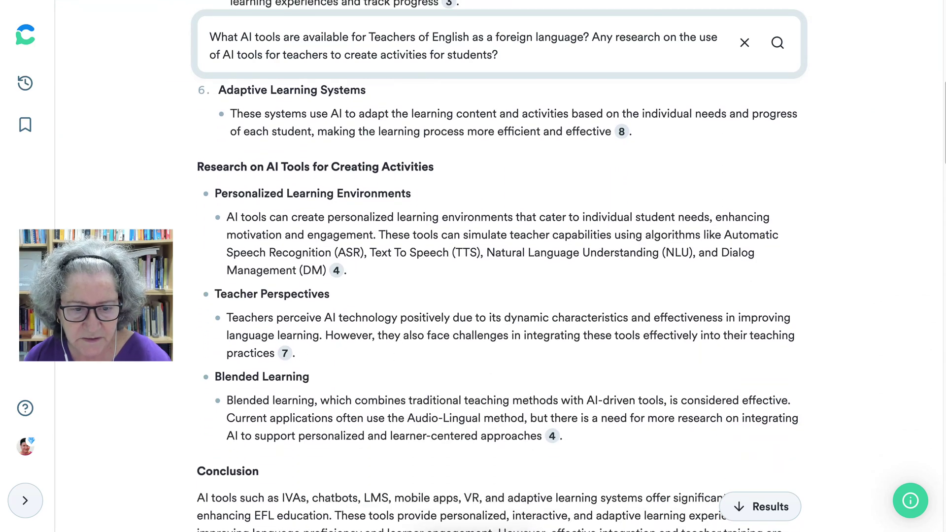
pyautogui.scroll(-2, 492, 296)
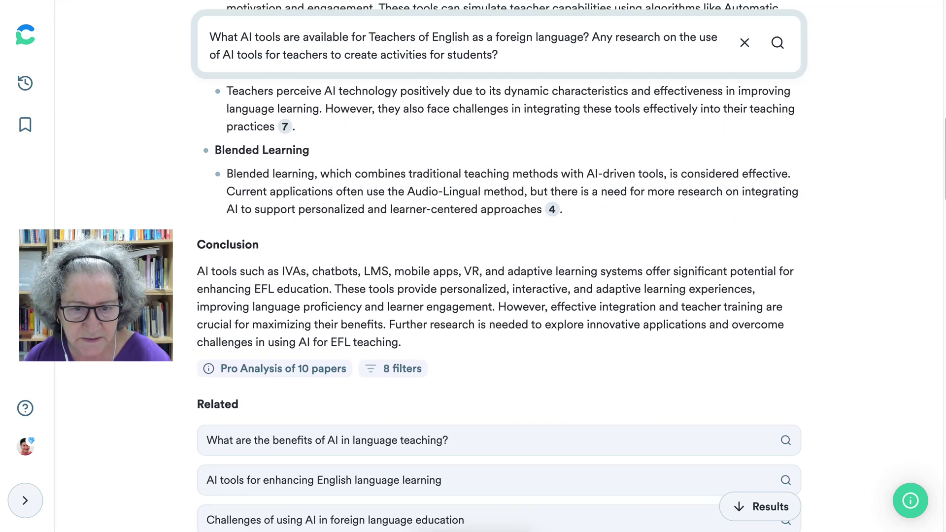
pyautogui.scroll(-3, 492, 296)
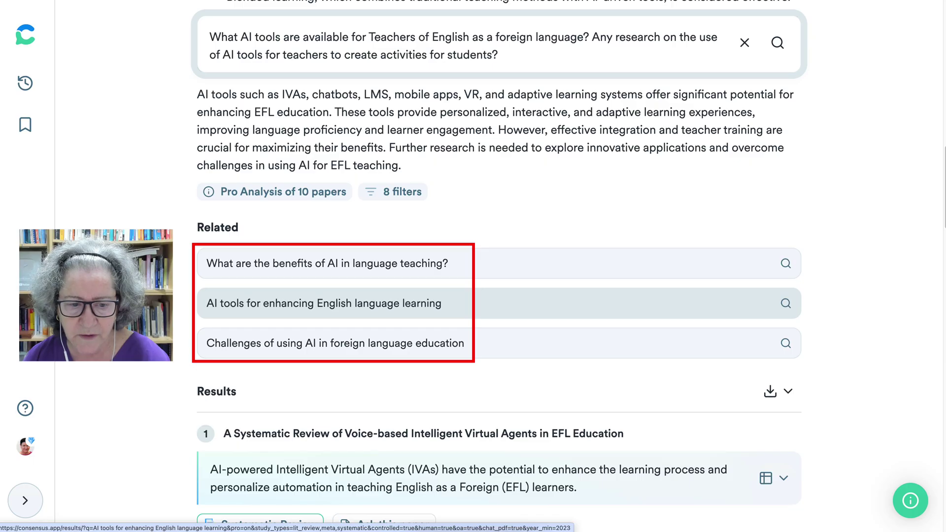
pyautogui.click(324, 303)
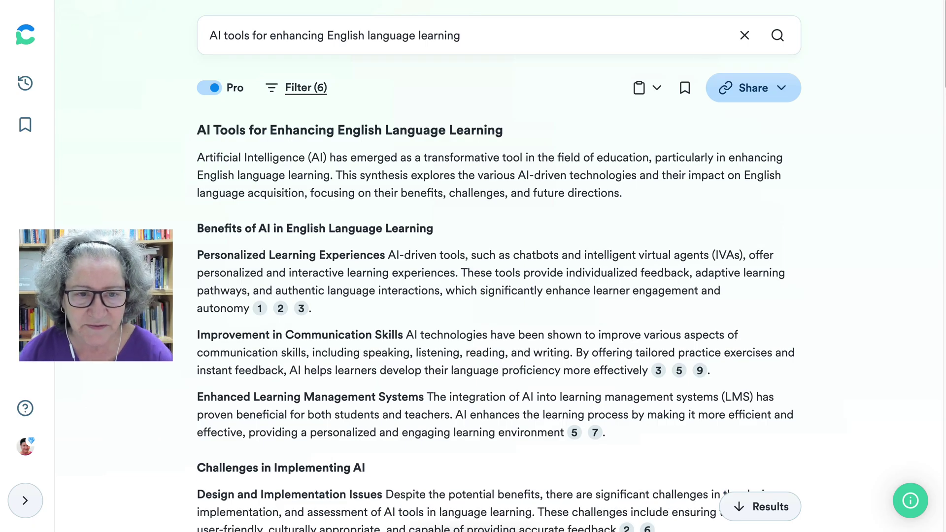
# - Open Ask Paper for the second result, the review study on AI-driven technology and chatbots for enhancing English language learning
pyautogui.moveTo(260, 308)
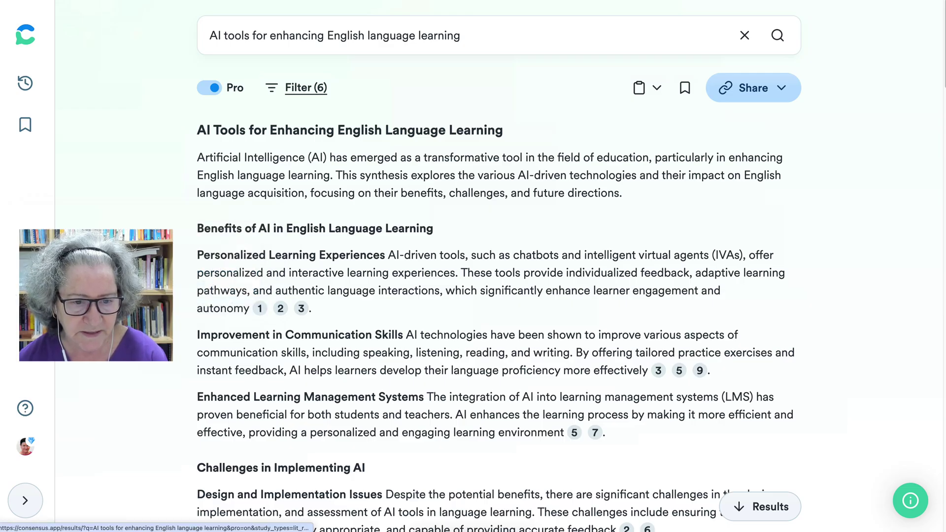
pyautogui.scroll(-15, 326, 252)
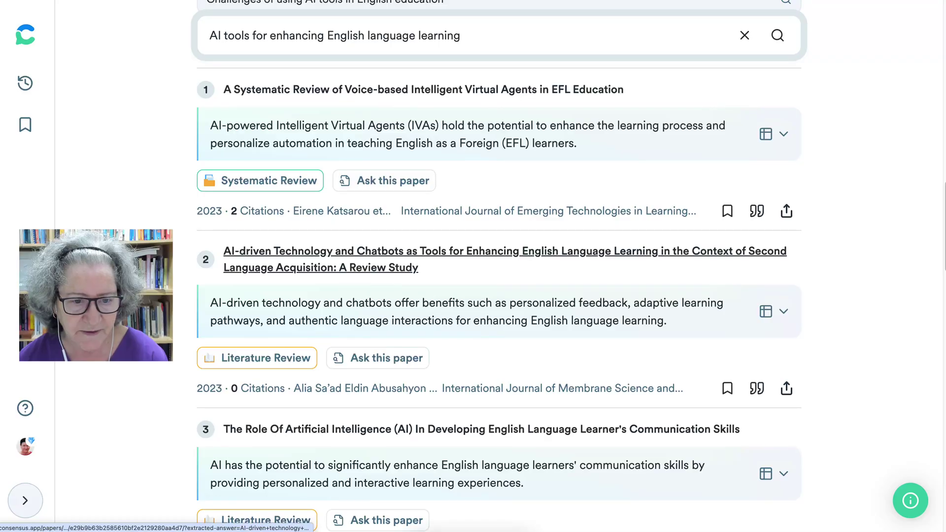
pyautogui.scroll(-1, 325, 246)
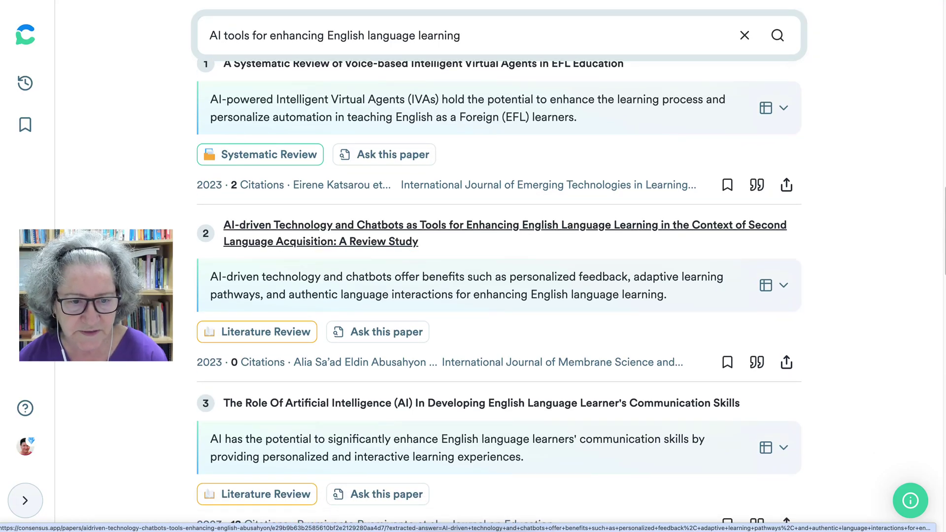
pyautogui.moveTo(257, 332)
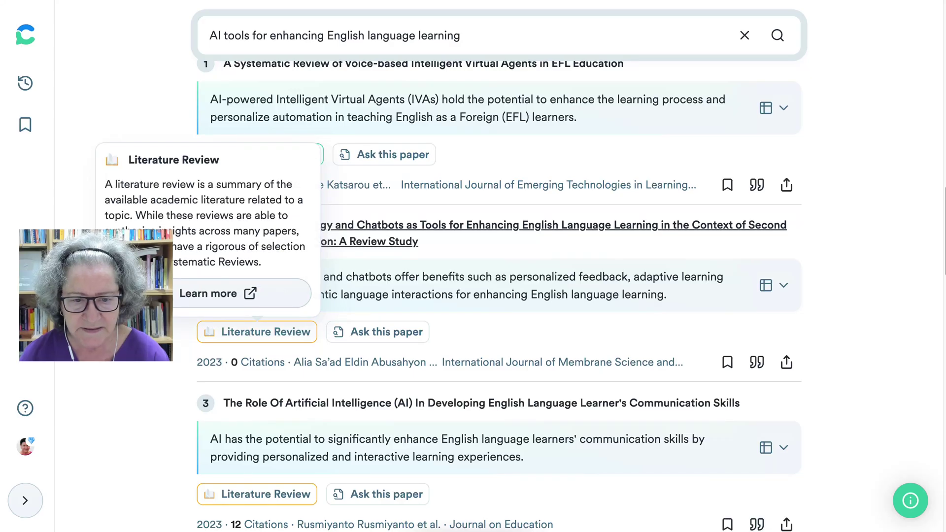
pyautogui.moveTo(377, 332)
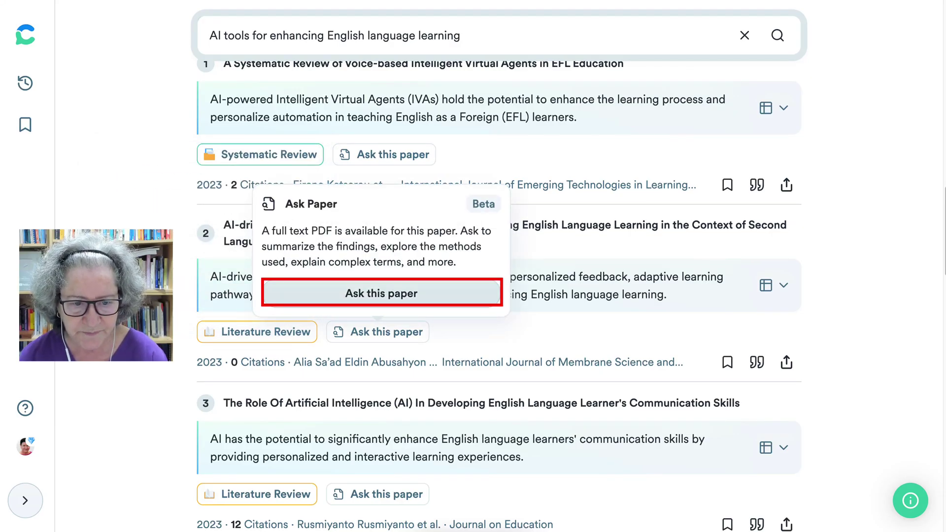
pyautogui.click(381, 293)
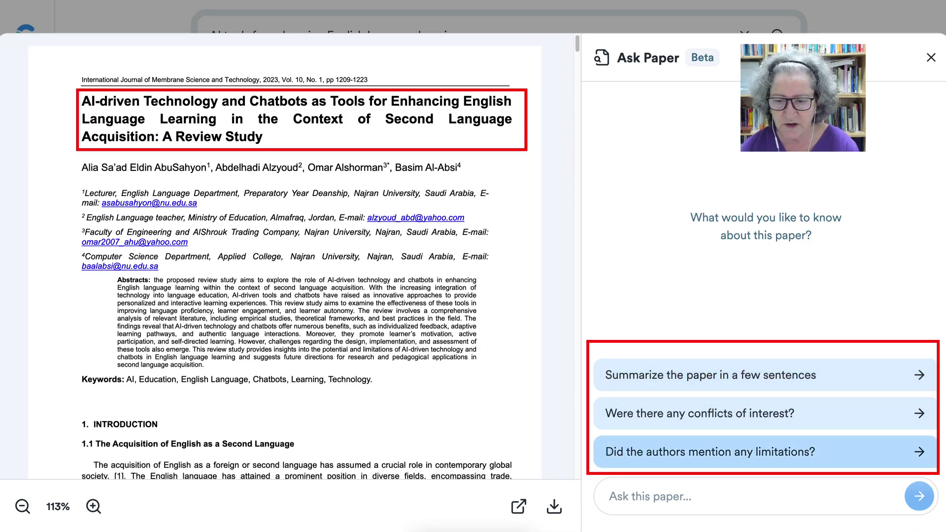
# - Ask the paper about "Audience" and "Summary of the study", and close it after reading the answers
pyautogui.click(609, 497)
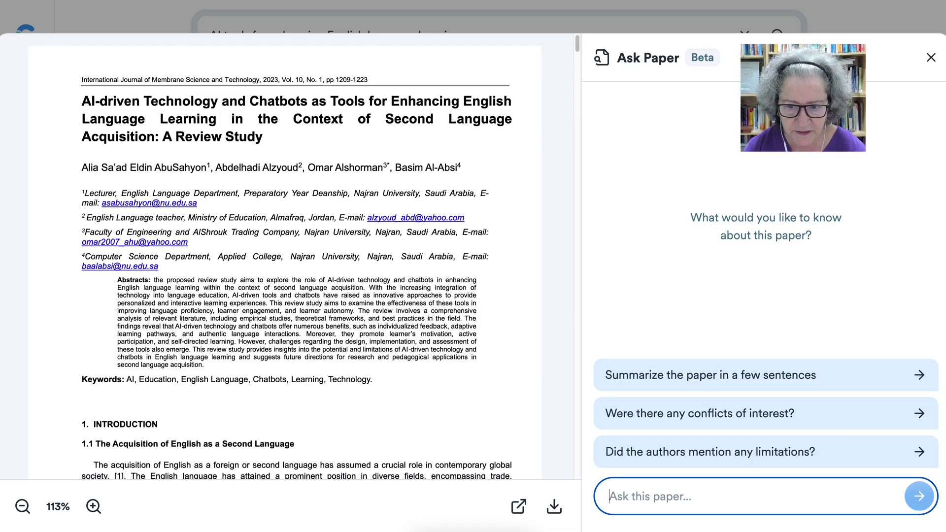
pyautogui.write('Au')
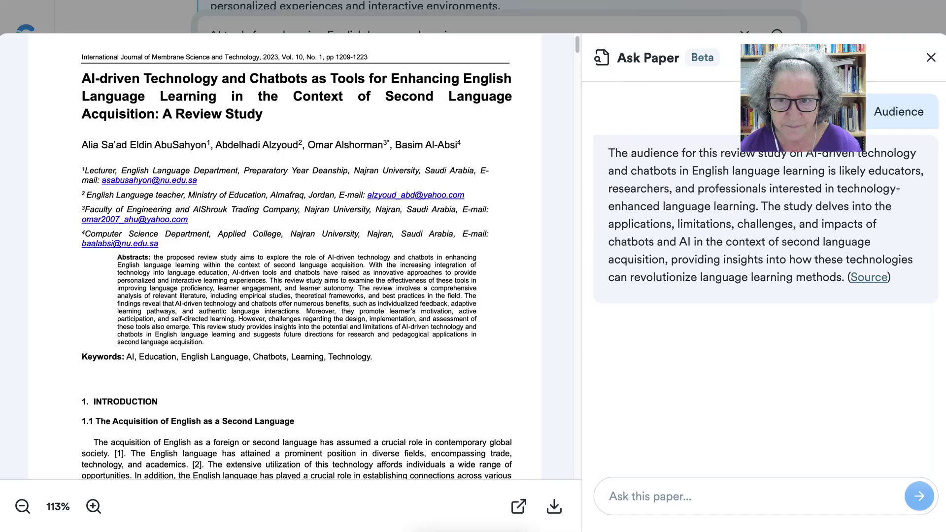
pyautogui.moveTo(702, 57)
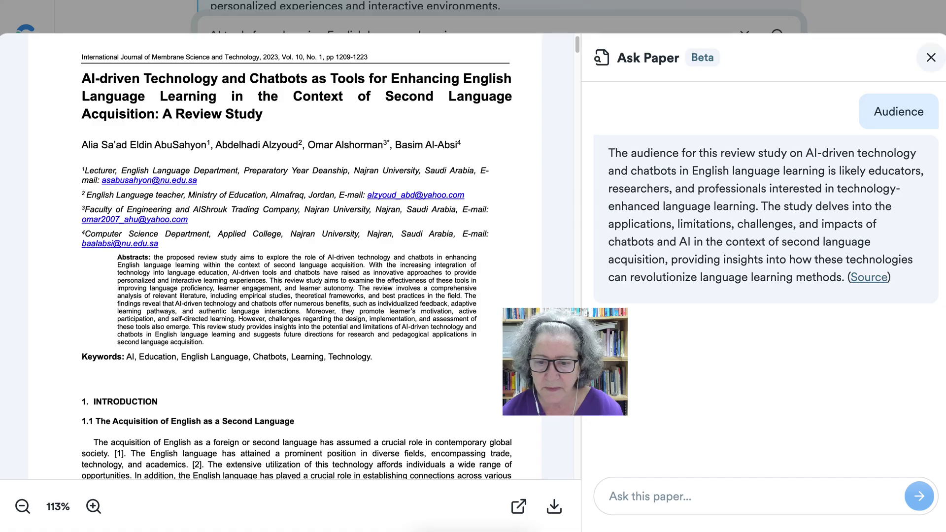
pyautogui.click(609, 496)
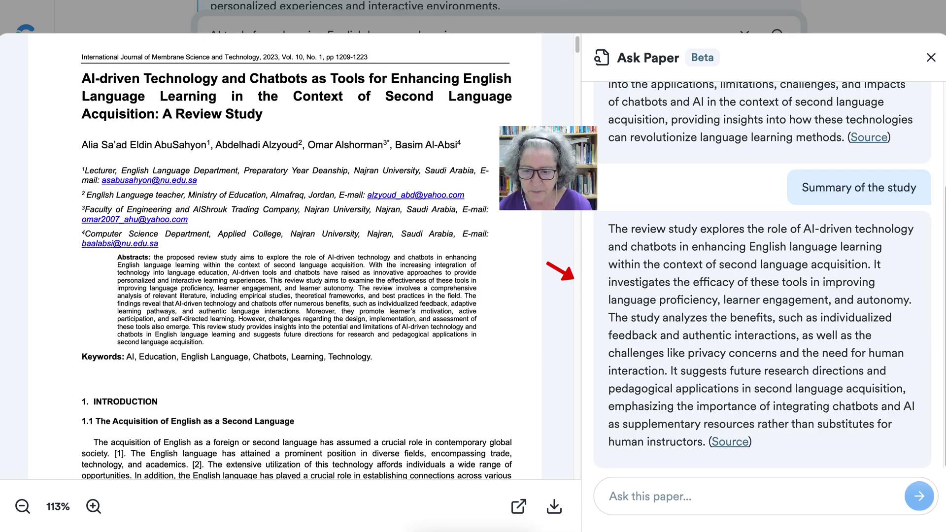
pyautogui.moveTo(730, 441)
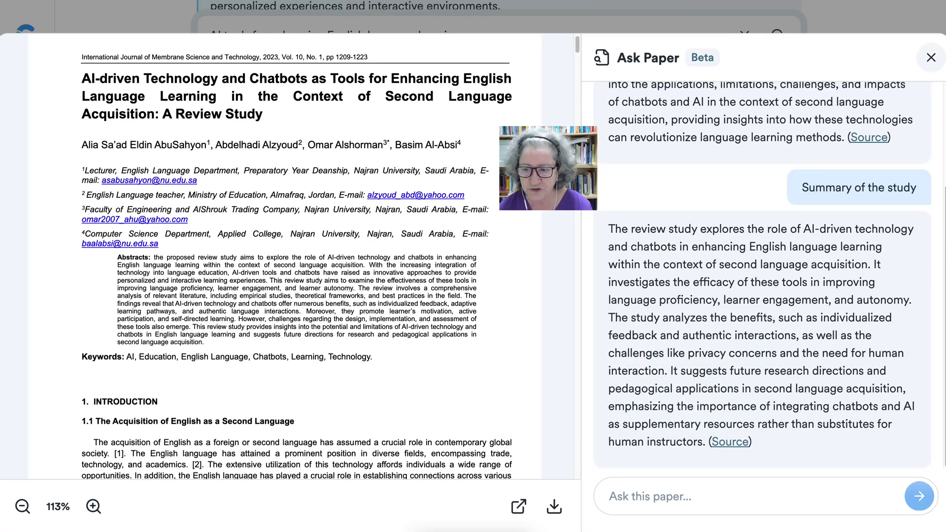
pyautogui.click(931, 58)
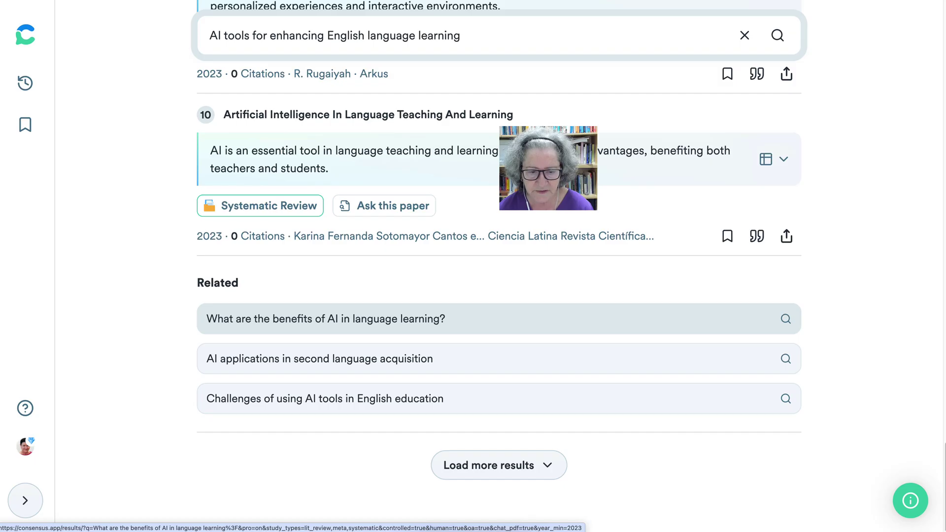
# - Run the related question "What are the benefits of AI in language learning?" and examine the returned papers and their study types
pyautogui.click(492, 318)
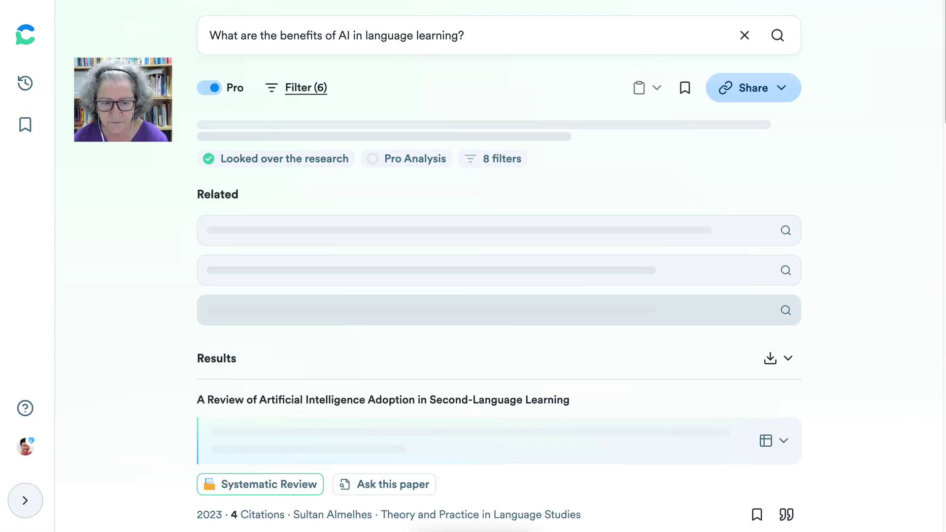
pyautogui.scroll(-5, 499, 269)
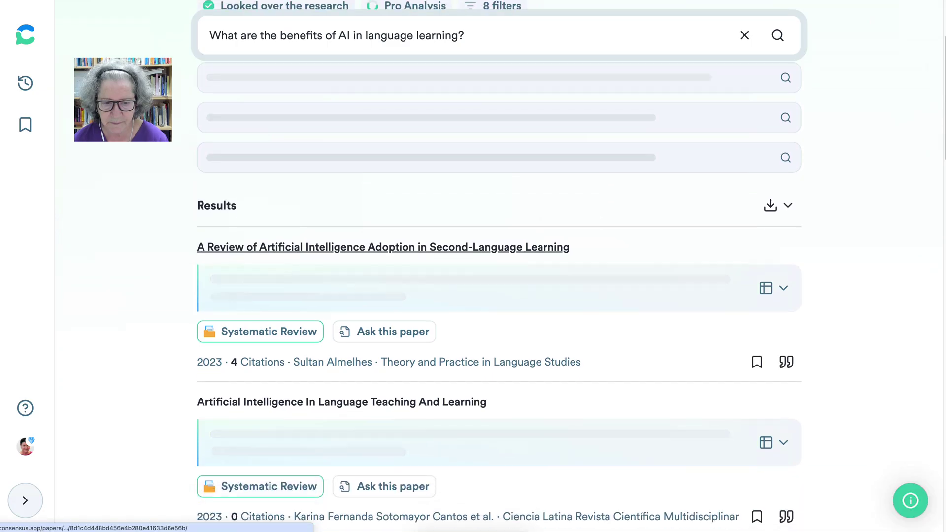
pyautogui.scroll(-2, 345, 291)
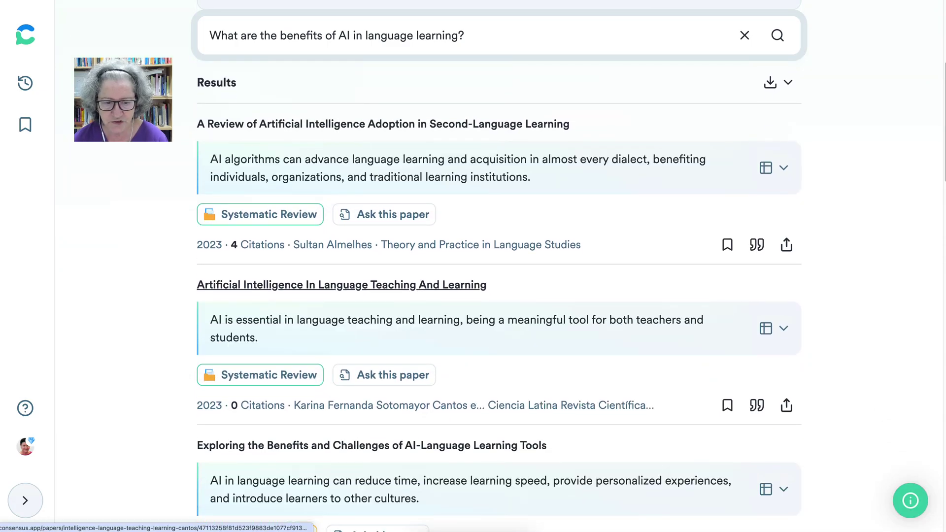
pyautogui.scroll(-2, 499, 296)
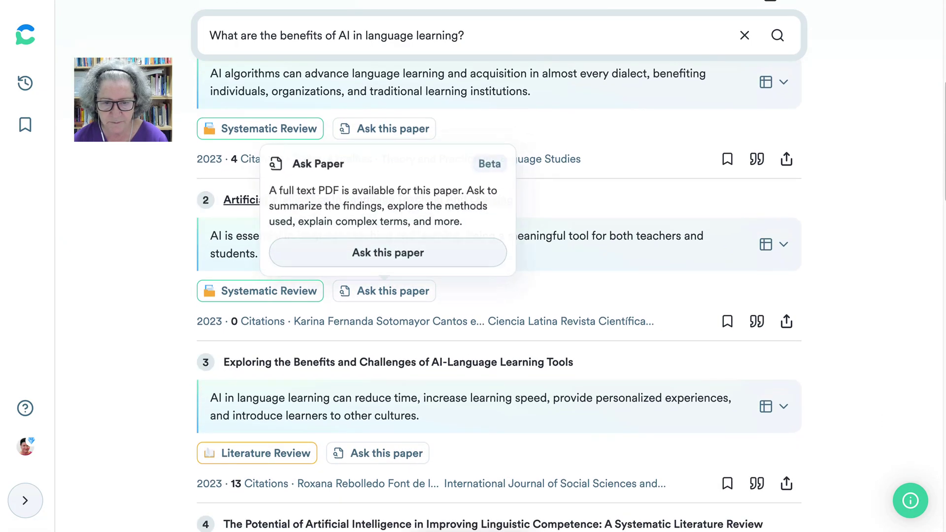
pyautogui.scroll(-4, 374, 212)
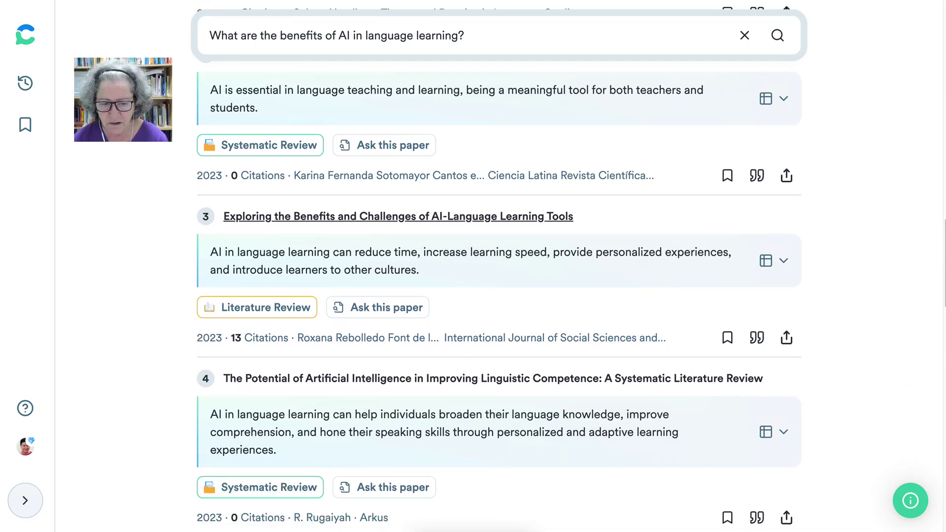
pyautogui.scroll(-4, 374, 227)
pyautogui.scroll(-3, 374, 266)
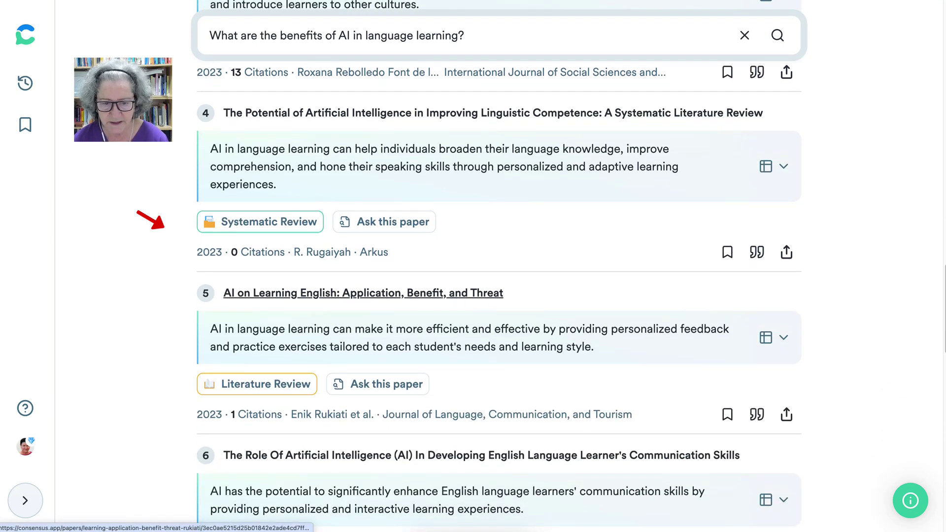
pyautogui.scroll(-3, 374, 305)
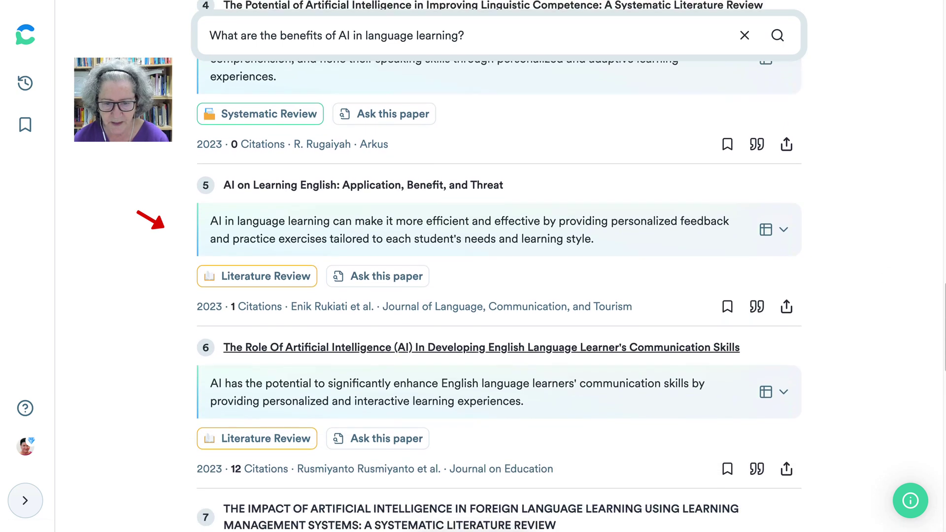
pyautogui.scroll(-1, 374, 306)
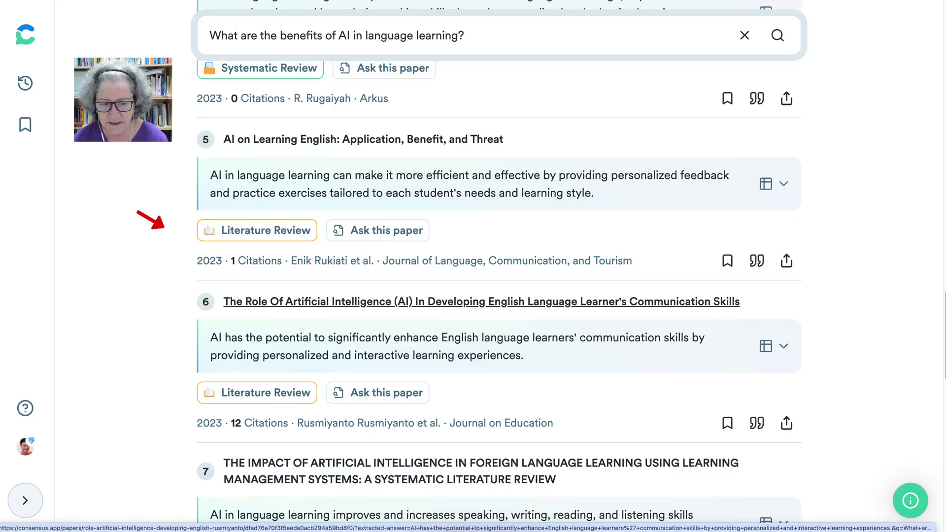
pyautogui.scroll(-2, 375, 302)
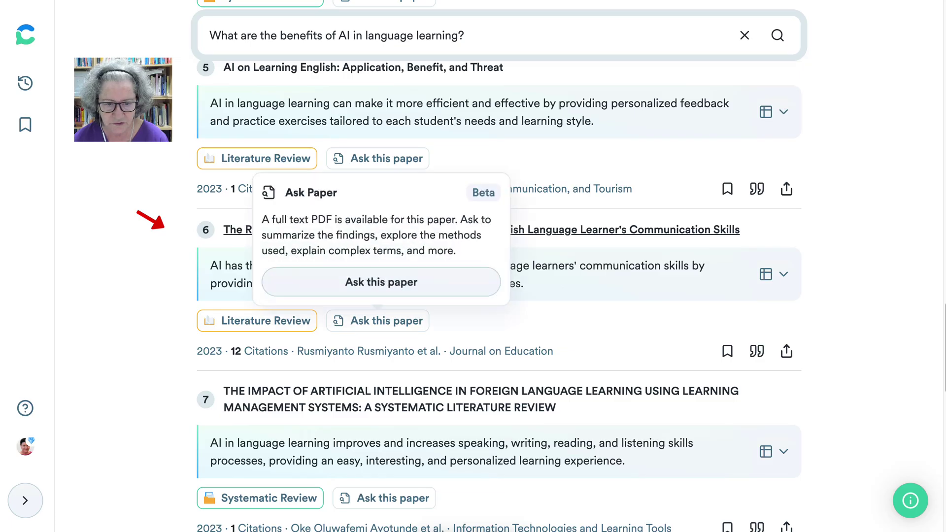
# - View the Literature Review explanation for the sixth paper with its linked background article, and return to the results
pyautogui.moveTo(257, 320)
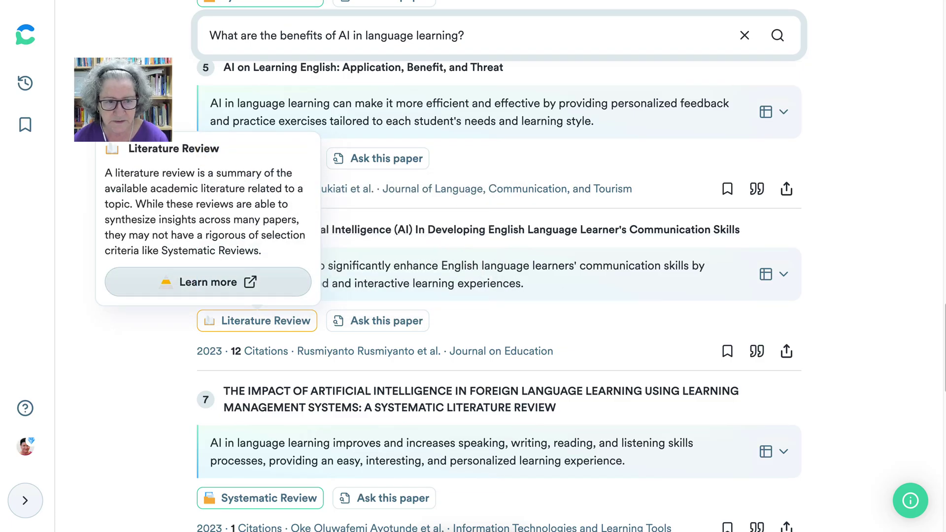
pyautogui.click(208, 282)
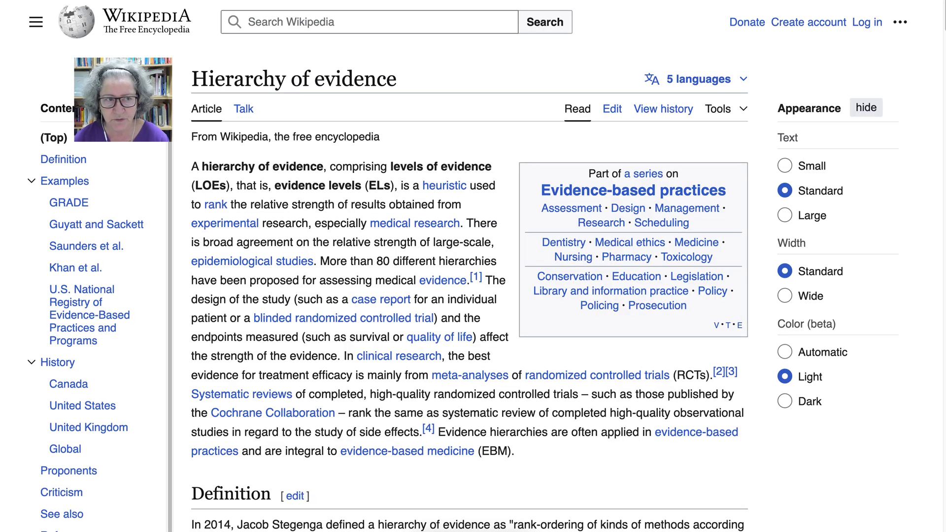
pyautogui.hotkey('ctrl', 'w')
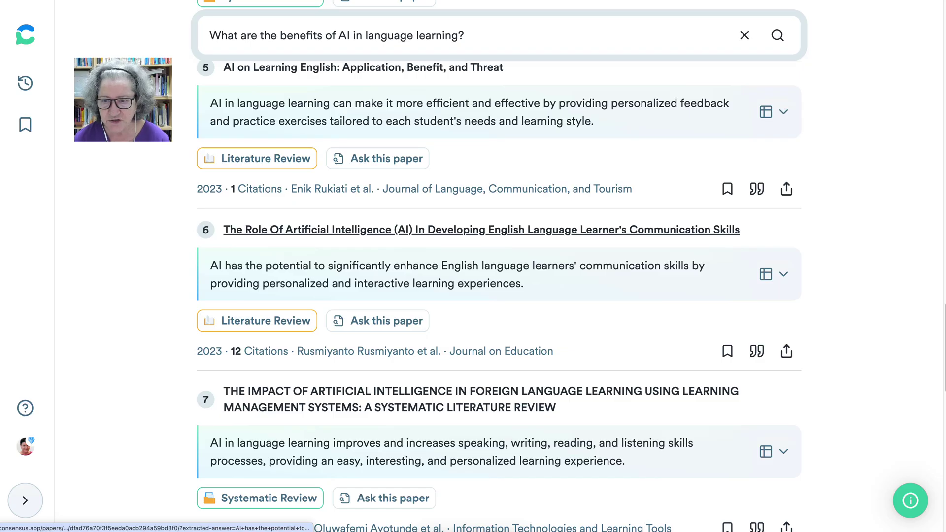
# - Follow citation 10 of the Instant Feedback point in the benefits analysis to its paper, and load more results
pyautogui.scroll(5, 473, 229)
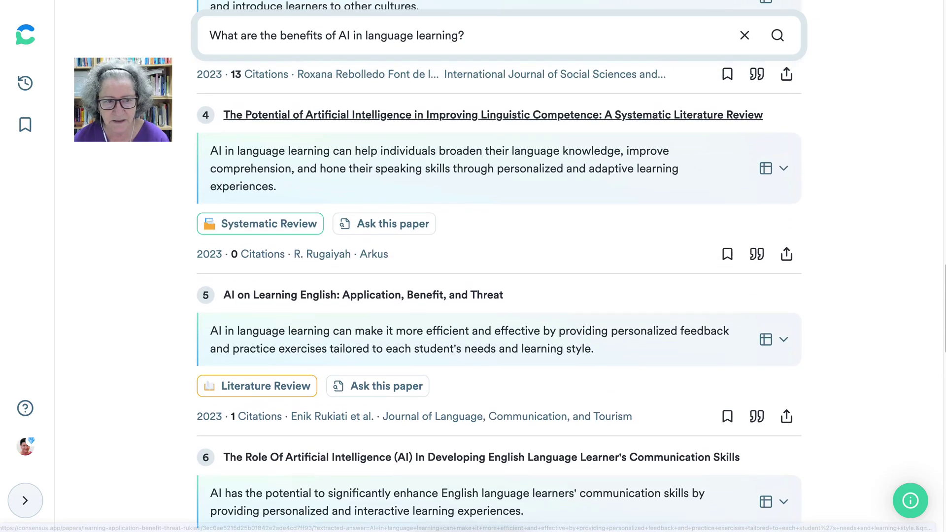
pyautogui.scroll(10, 473, 266)
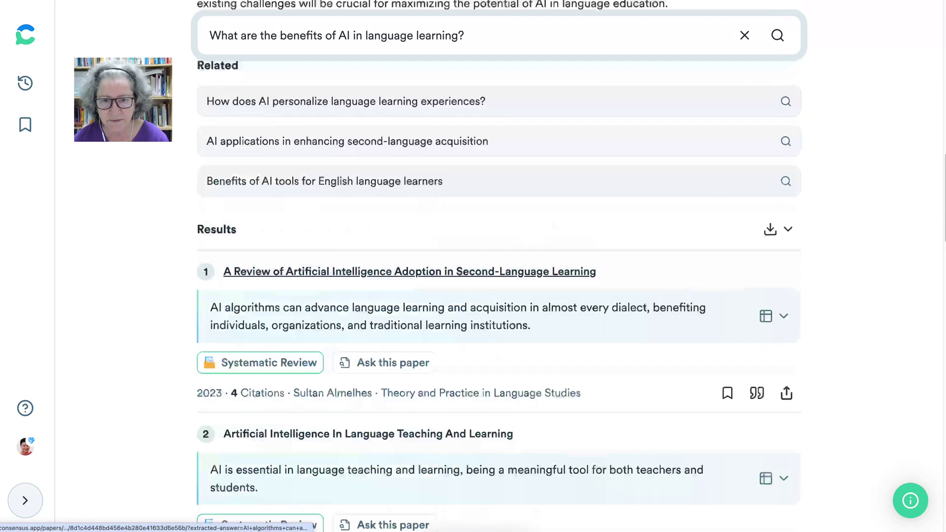
pyautogui.scroll(10, 473, 266)
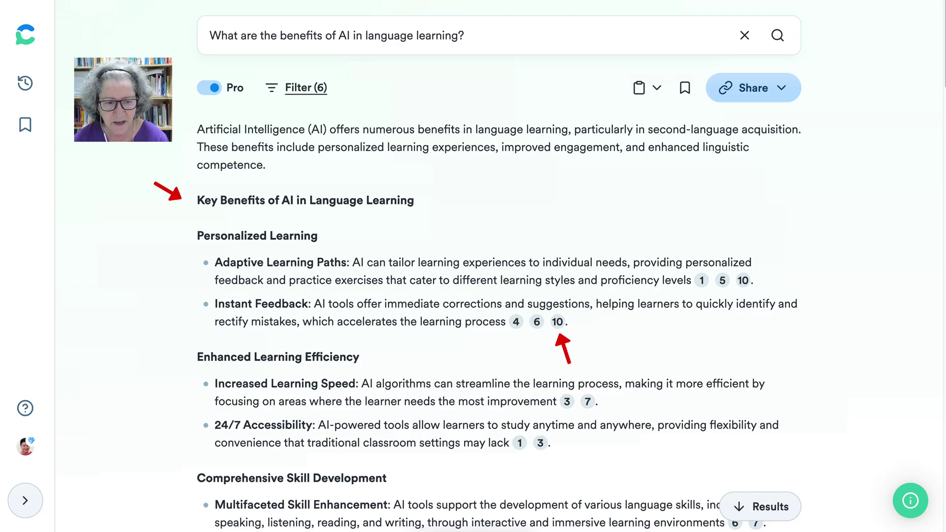
pyautogui.moveTo(557, 322)
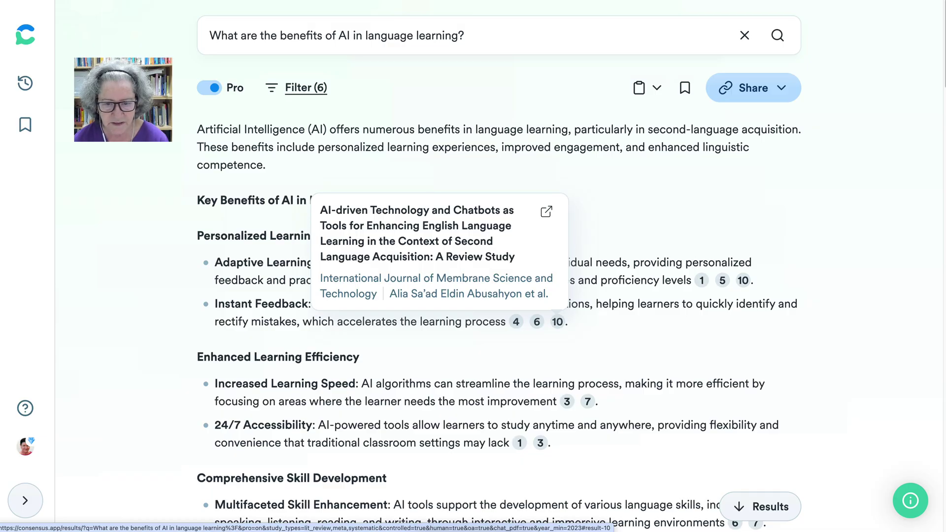
pyautogui.click(557, 321)
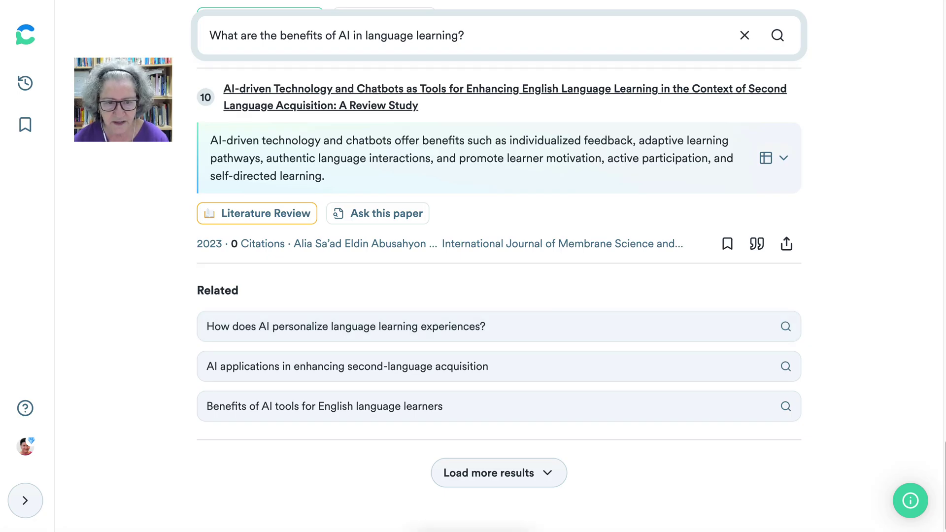
pyautogui.click(498, 472)
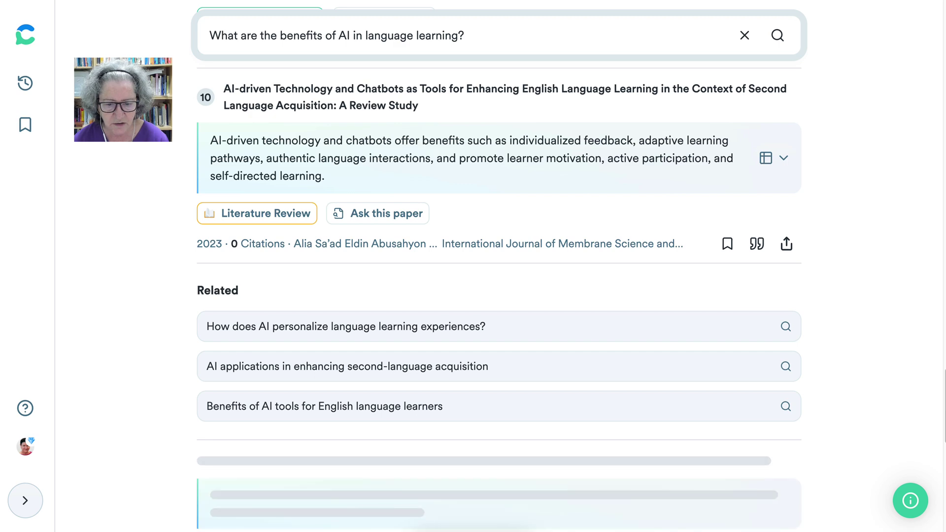
# - View the APA citation and the sharing options of the paper "Personalized Pathways to Proficiency"
pyautogui.scroll(-7, 498, 472)
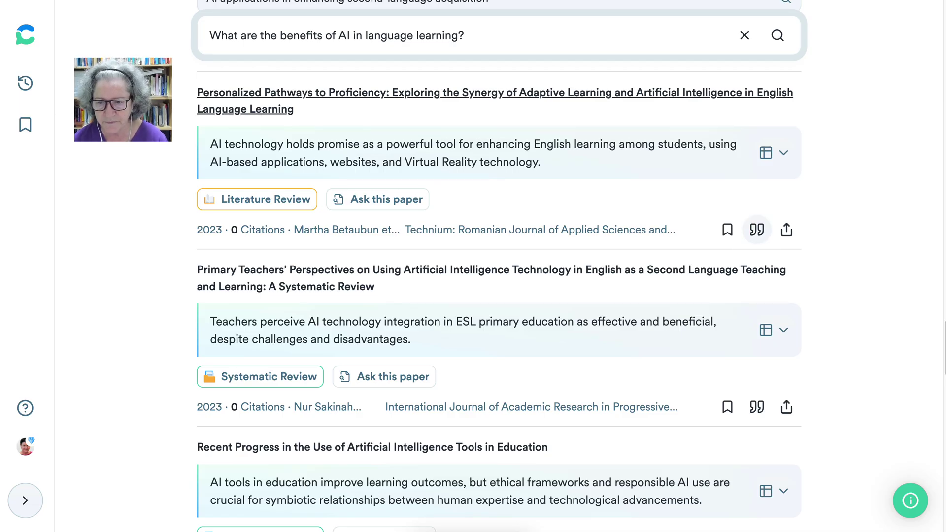
pyautogui.click(756, 230)
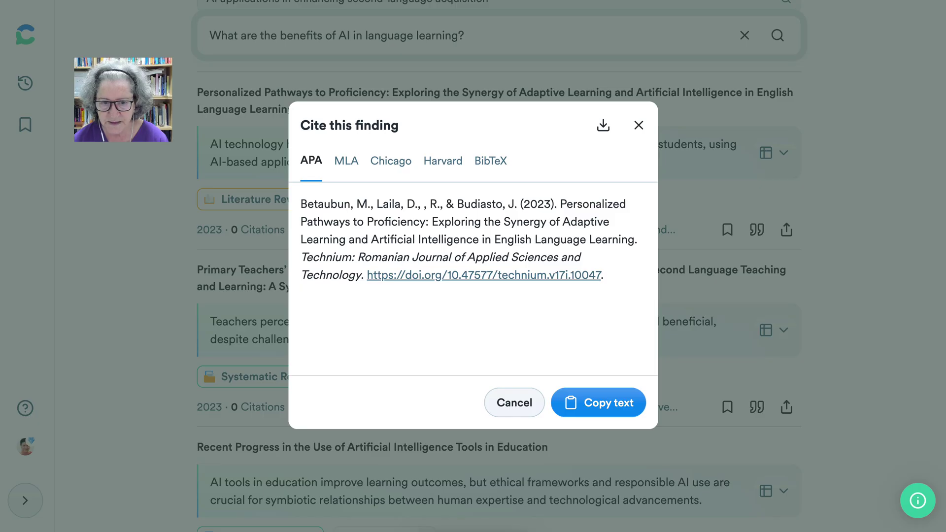
pyautogui.click(638, 125)
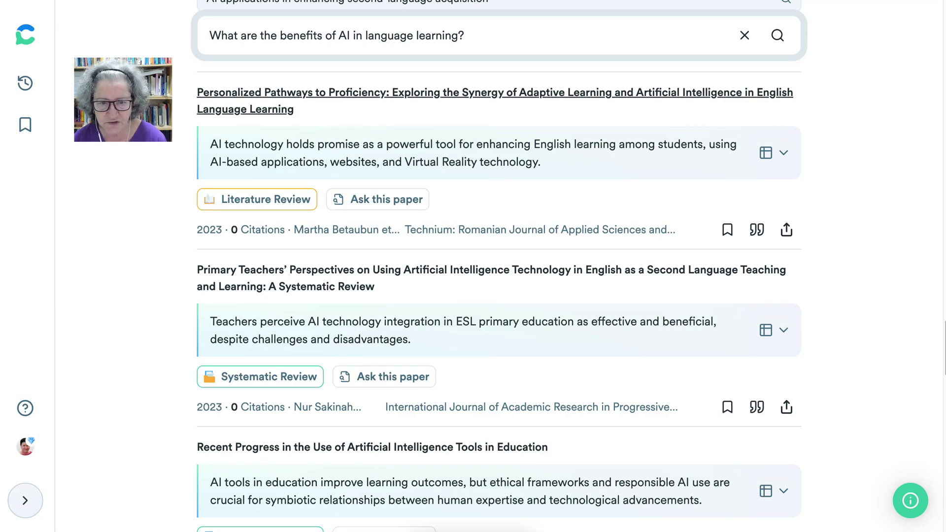
pyautogui.scroll(2, 786, 323)
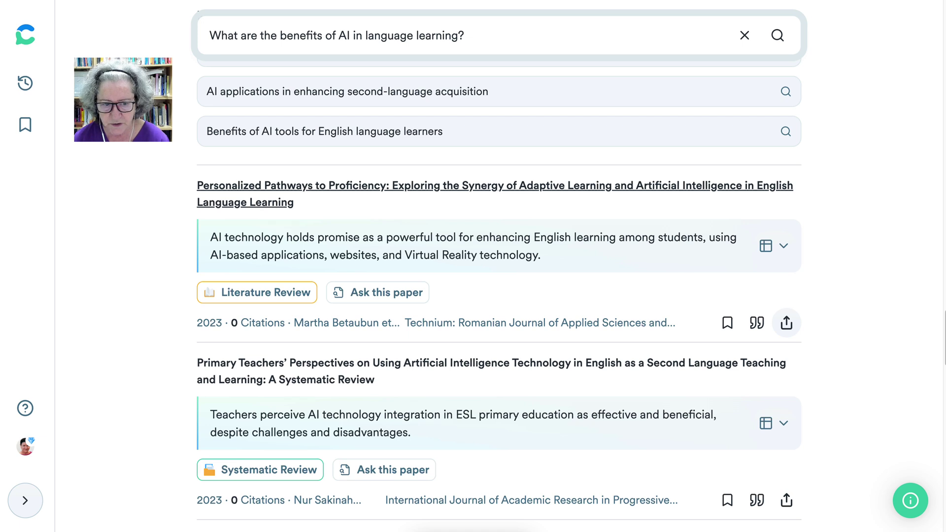
pyautogui.click(786, 322)
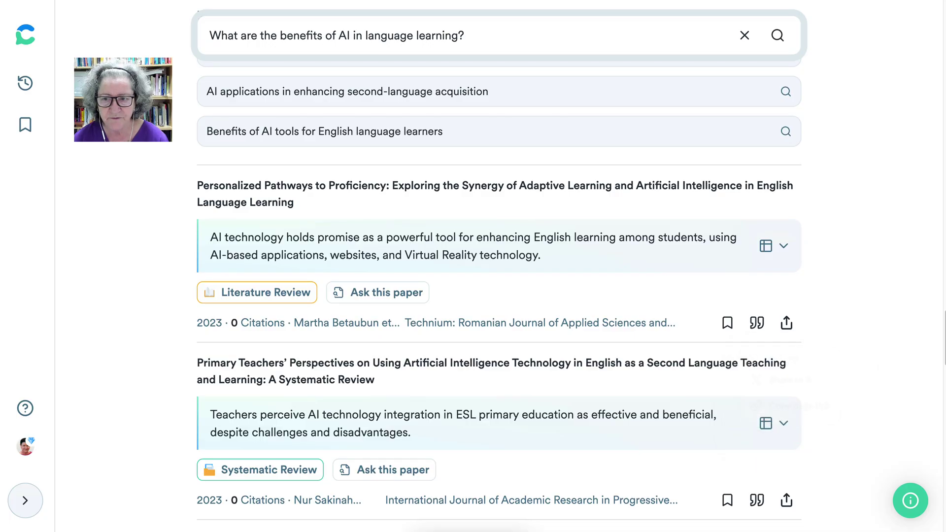
# - Create a list named "What are the benefits of AI in language learning?" and save the current search to My favorites
pyautogui.scroll(3, 493, 192)
pyautogui.scroll(10, 492, 192)
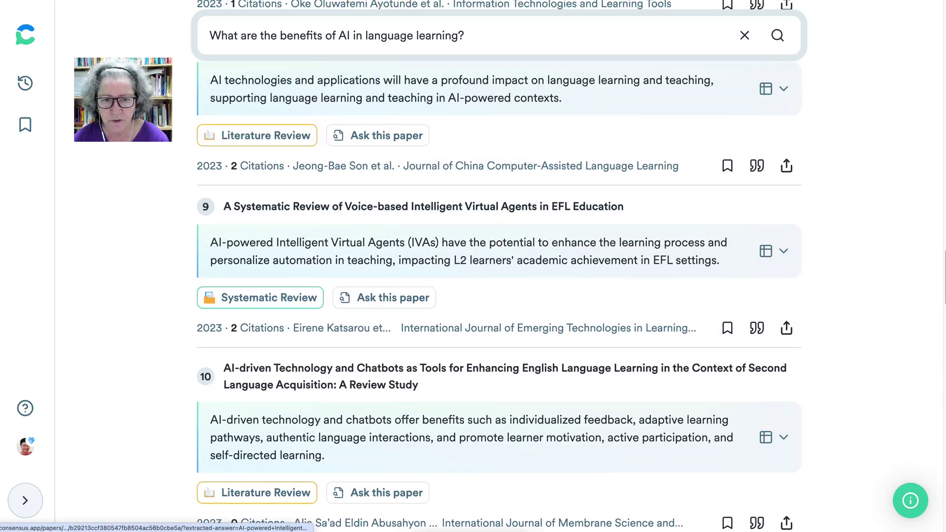
pyautogui.scroll(2, 493, 192)
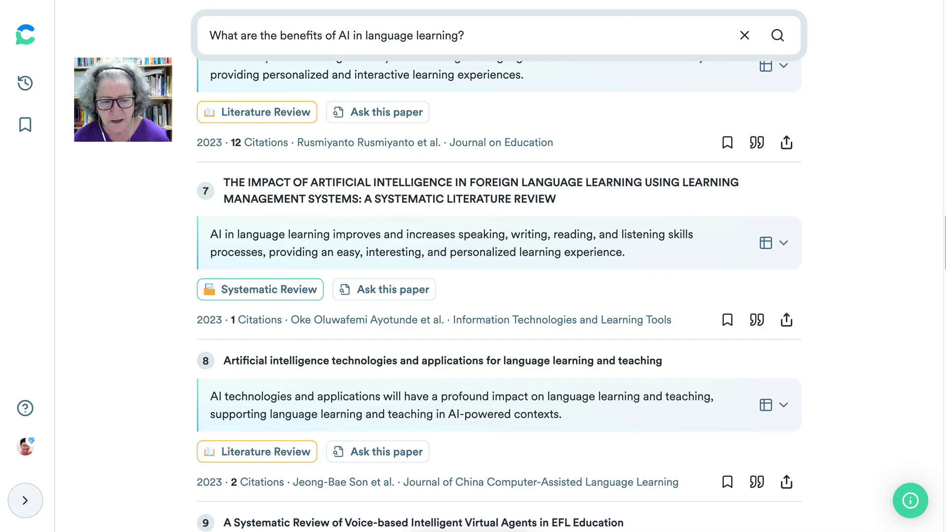
pyautogui.scroll(-1, 727, 128)
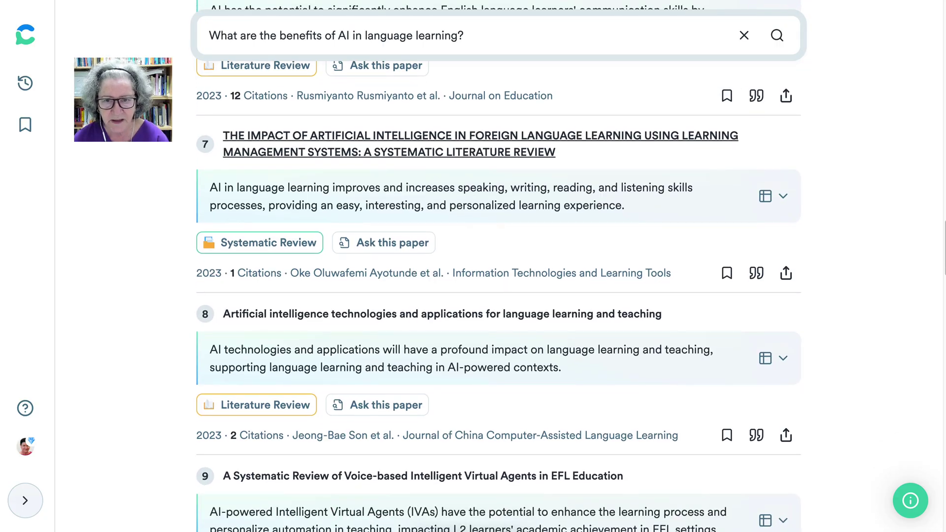
pyautogui.scroll(7, 727, 129)
pyautogui.scroll(1, 727, 128)
pyautogui.scroll(15, 498, 266)
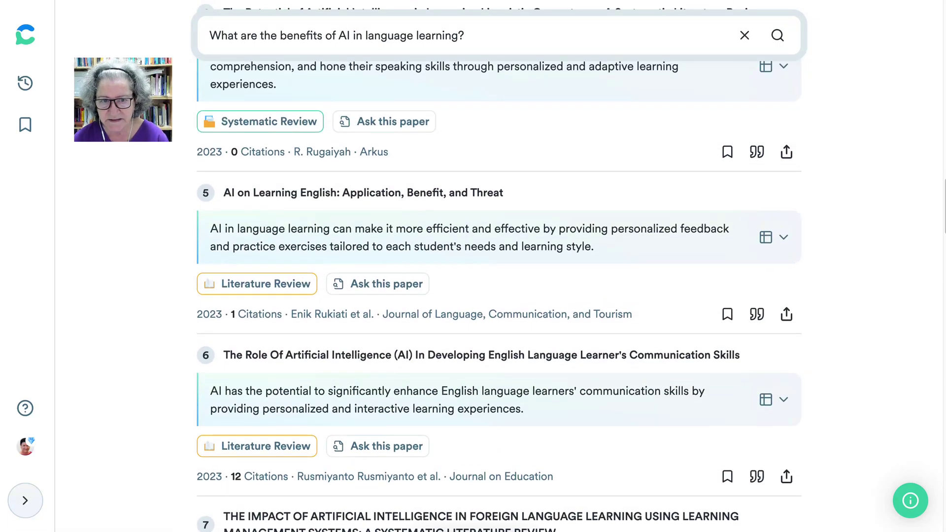
pyautogui.scroll(12, 497, 295)
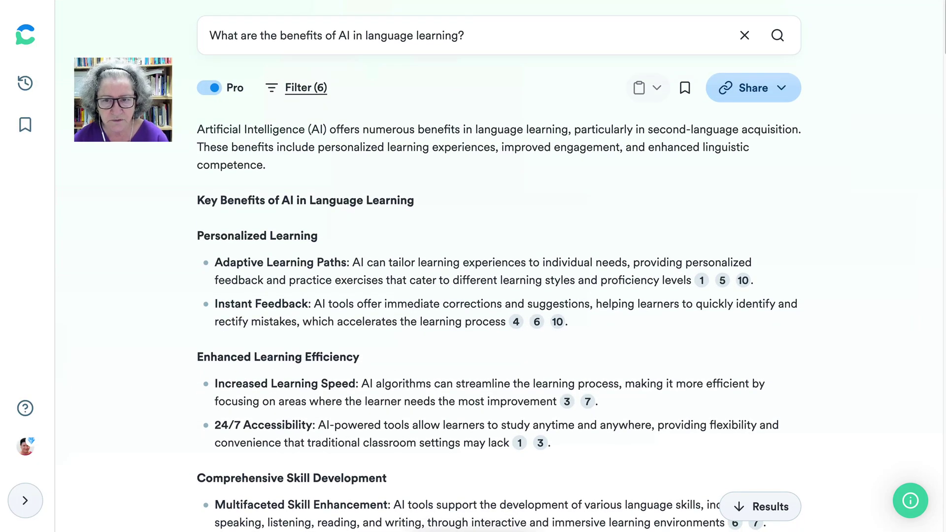
pyautogui.click(685, 88)
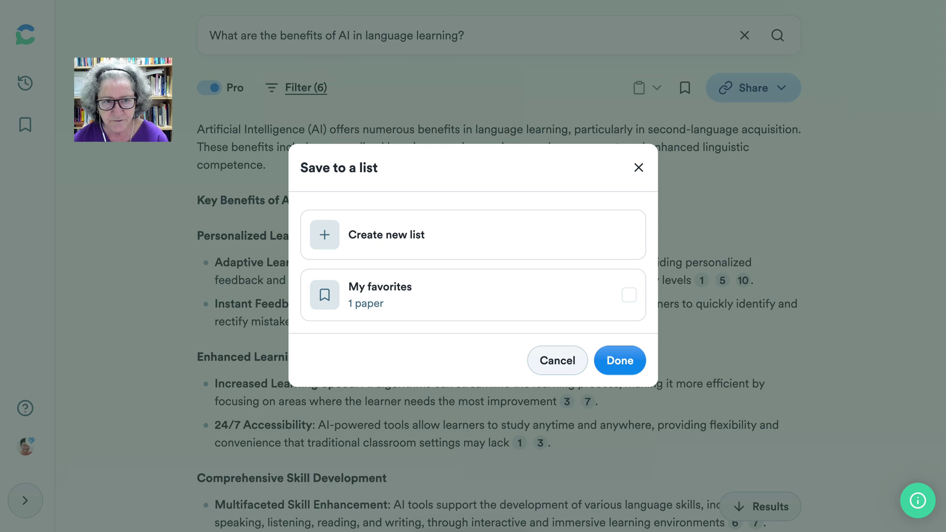
pyautogui.click(472, 234)
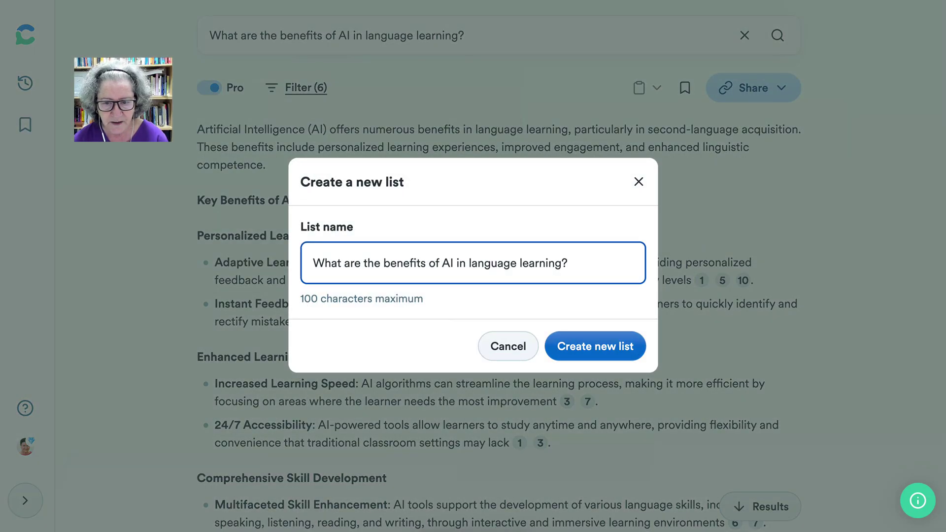
pyautogui.click(595, 346)
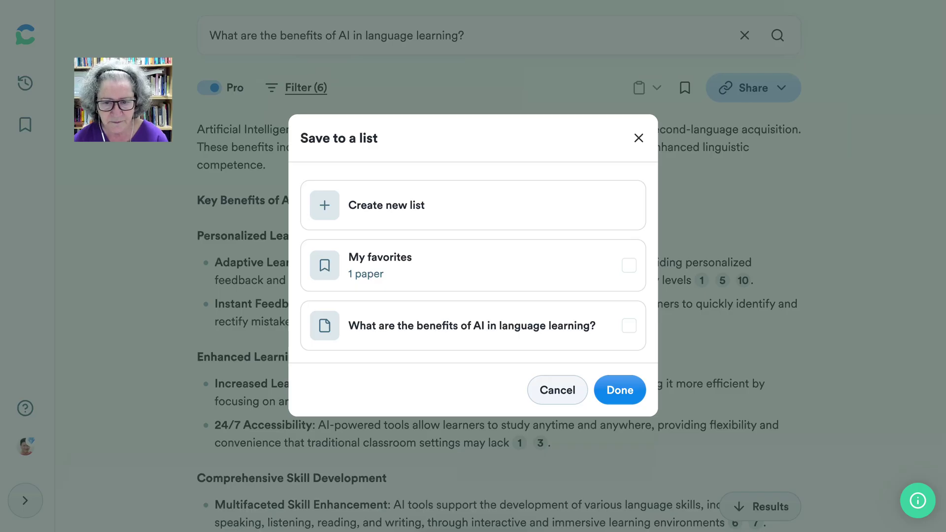
pyautogui.click(628, 265)
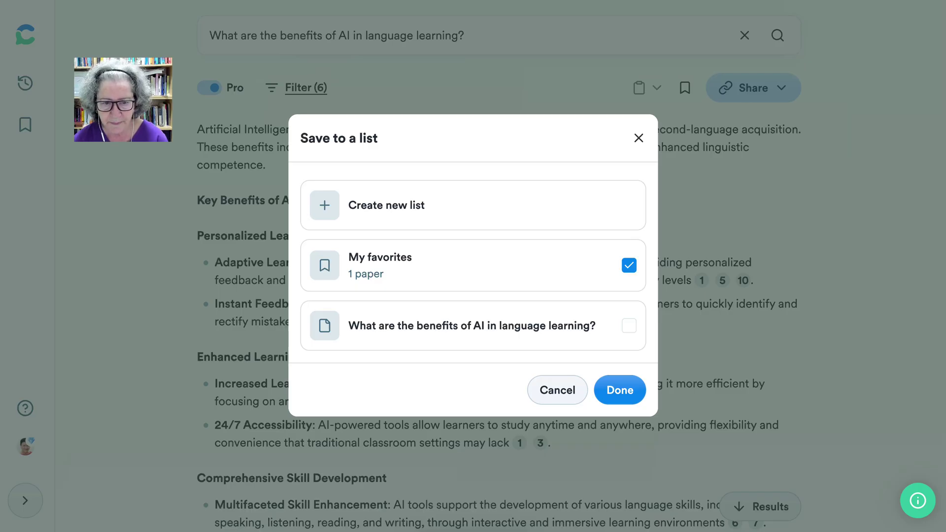
pyautogui.click(620, 389)
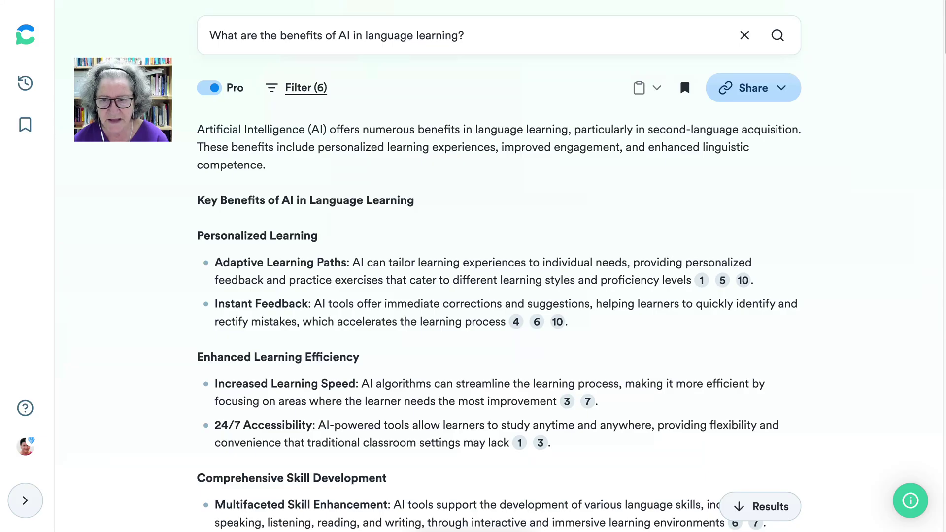